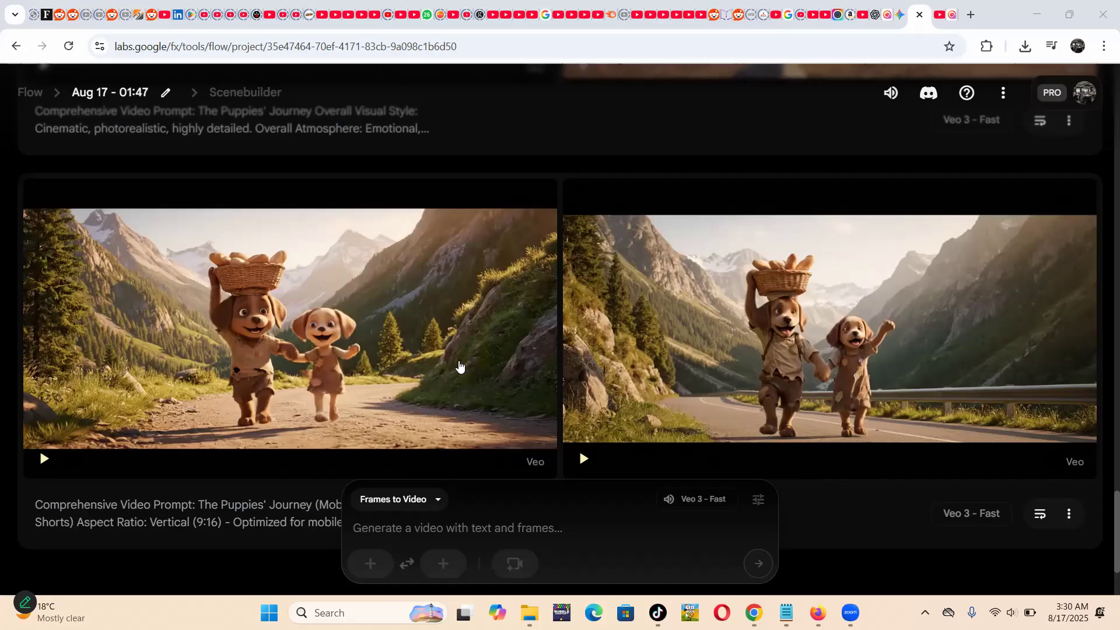
Step: Scroll through the Flow project's generated puppy videos
{"action": "scroll", "coordinate": [527, 290], "scroll_direction": "down", "scroll_amount": 10}
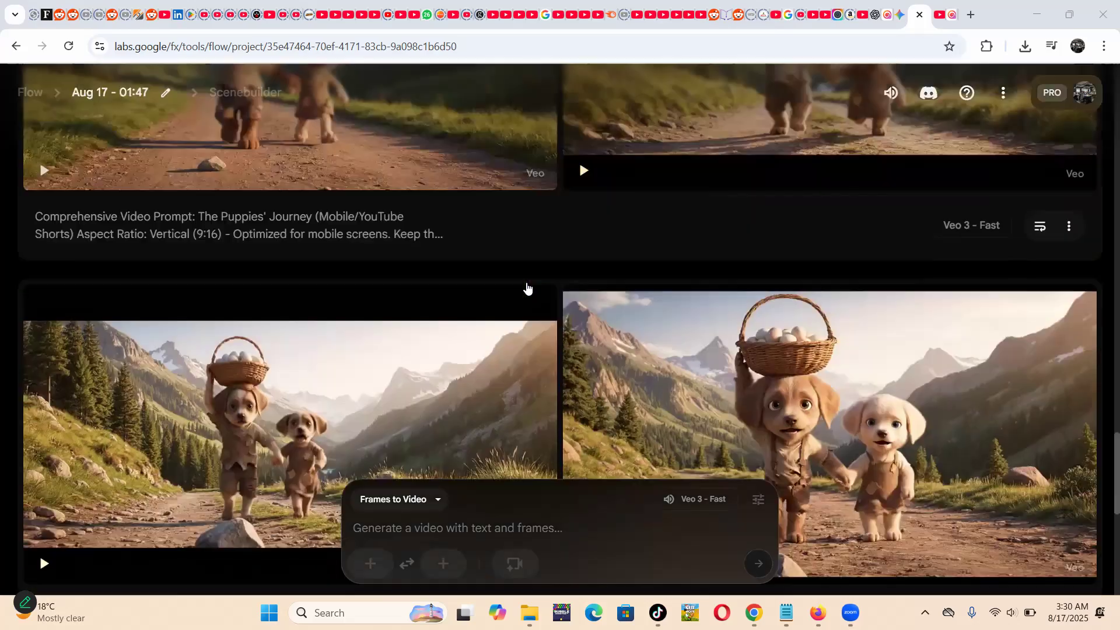
{"action": "scroll", "coordinate": [527, 290], "scroll_direction": "down", "scroll_amount": 3}
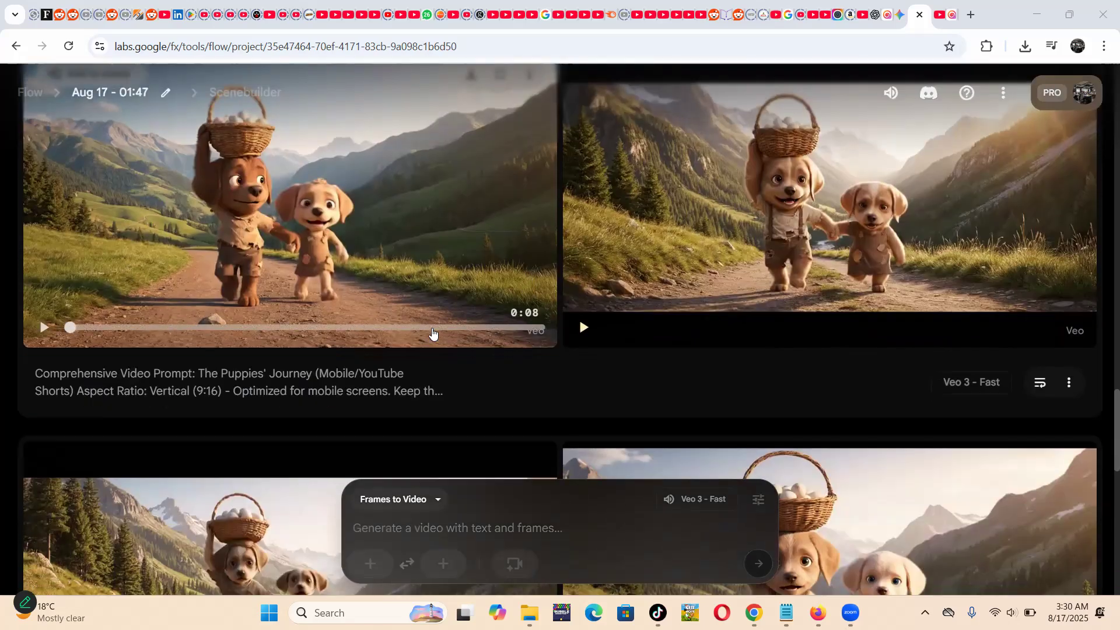
{"action": "scroll", "coordinate": [461, 298], "scroll_direction": "up", "scroll_amount": 8}
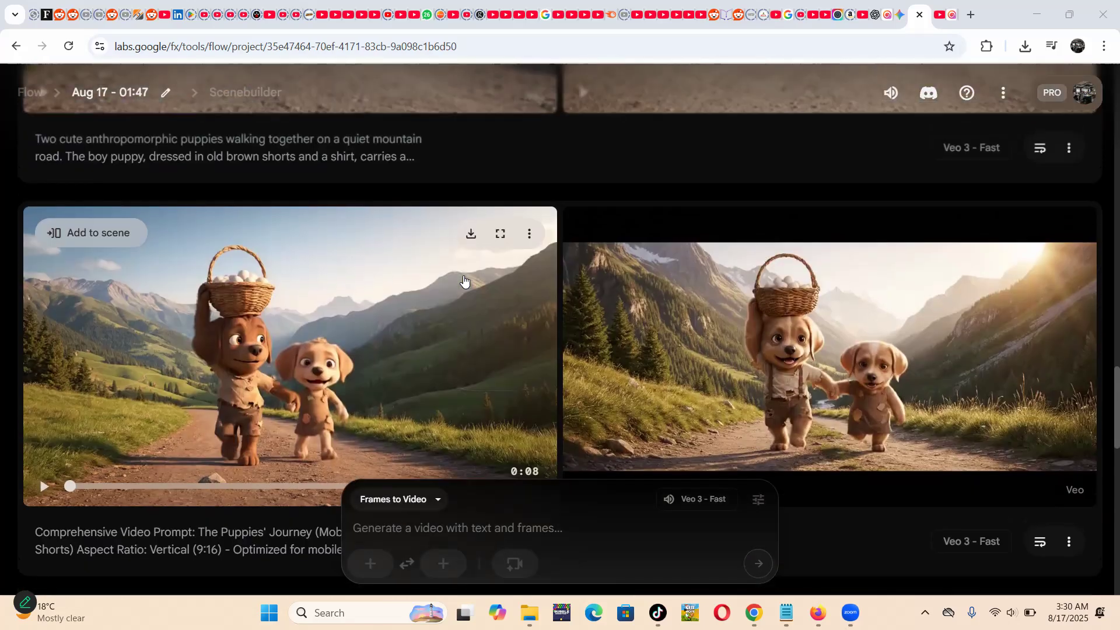
{"action": "scroll", "coordinate": [463, 282], "scroll_direction": "up", "scroll_amount": 6}
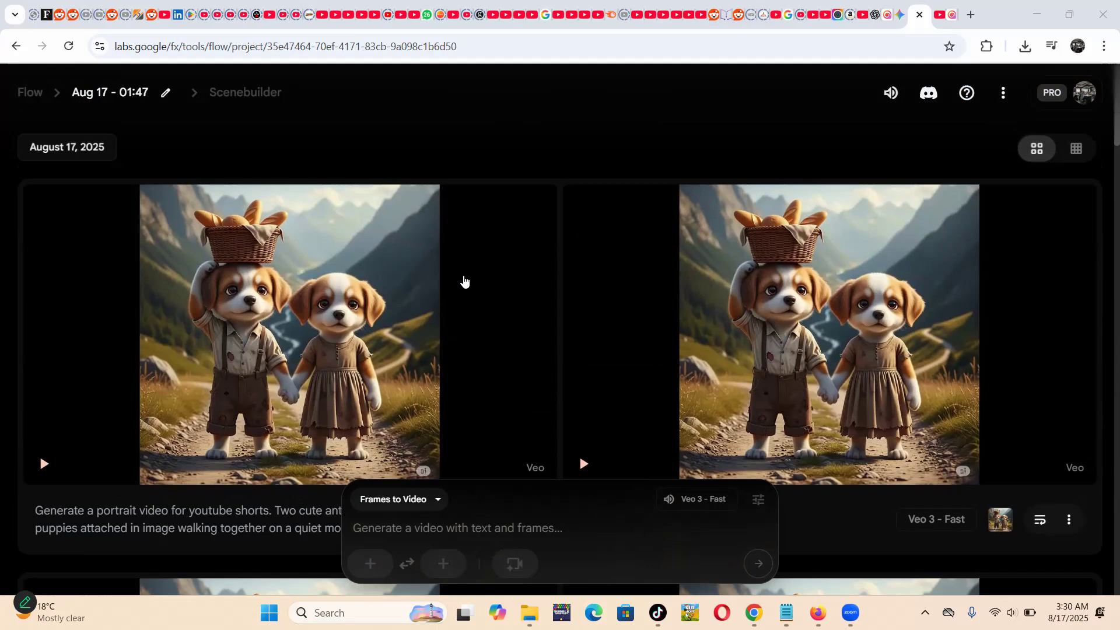
{"action": "scroll", "coordinate": [464, 281], "scroll_direction": "down", "scroll_amount": 3}
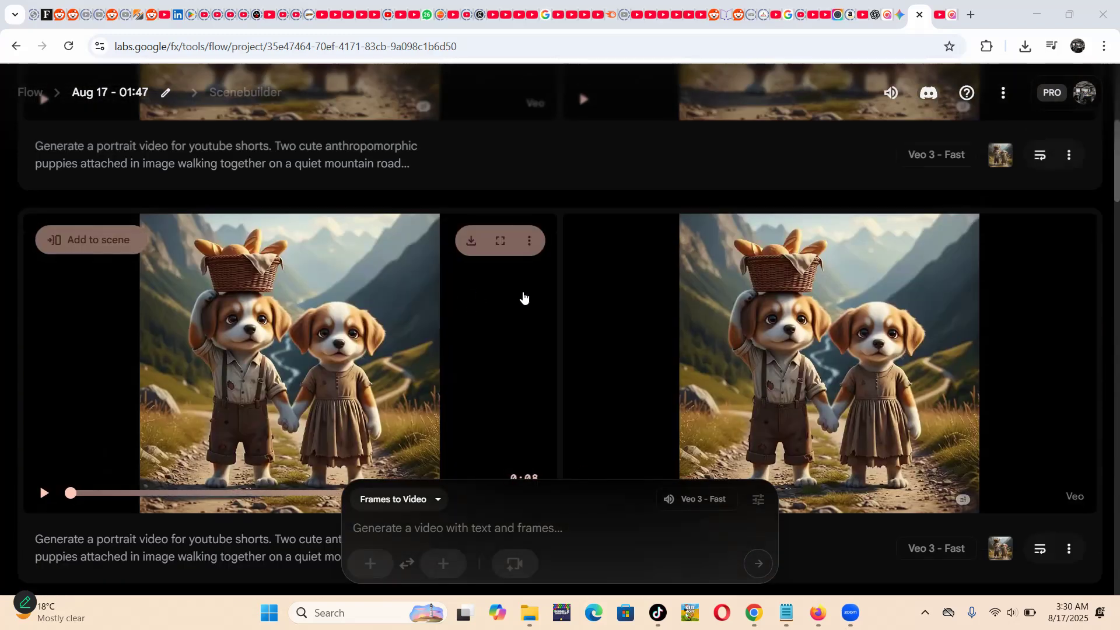
{"action": "scroll", "coordinate": [579, 336], "scroll_direction": "down", "scroll_amount": 2}
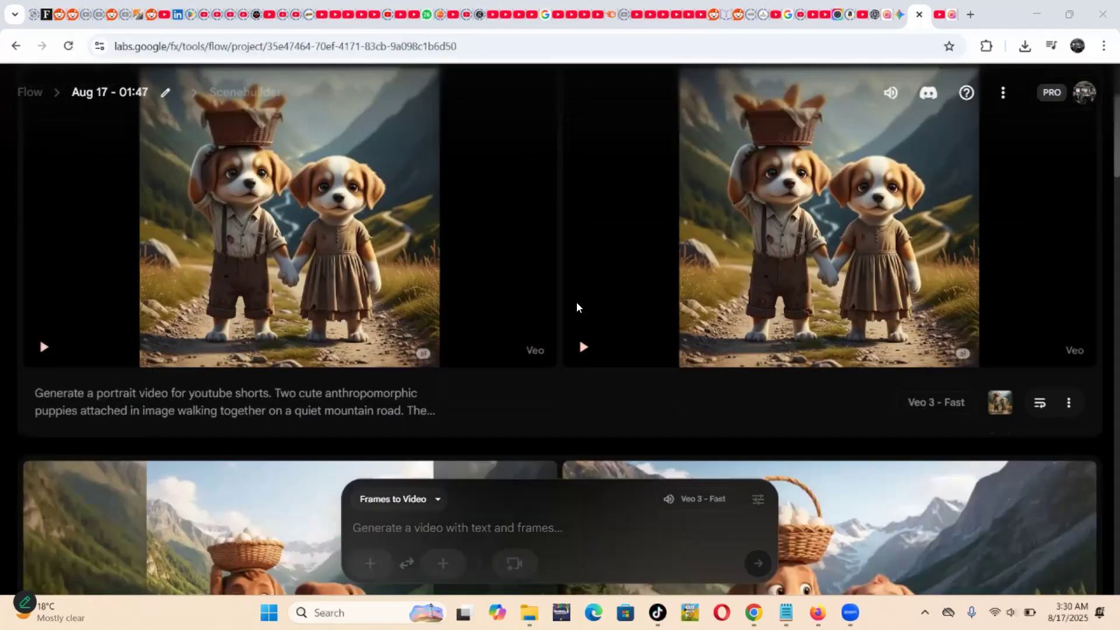
{"action": "scroll", "coordinate": [414, 295], "scroll_direction": "down", "scroll_amount": 15}
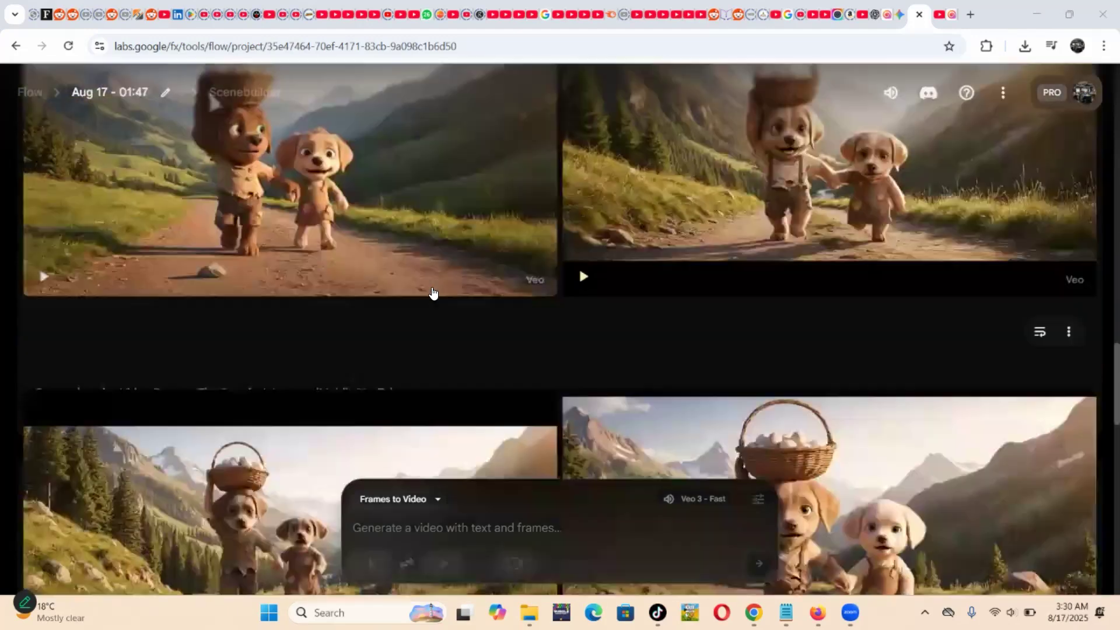
{"action": "scroll", "coordinate": [576, 266], "scroll_direction": "down", "scroll_amount": 3}
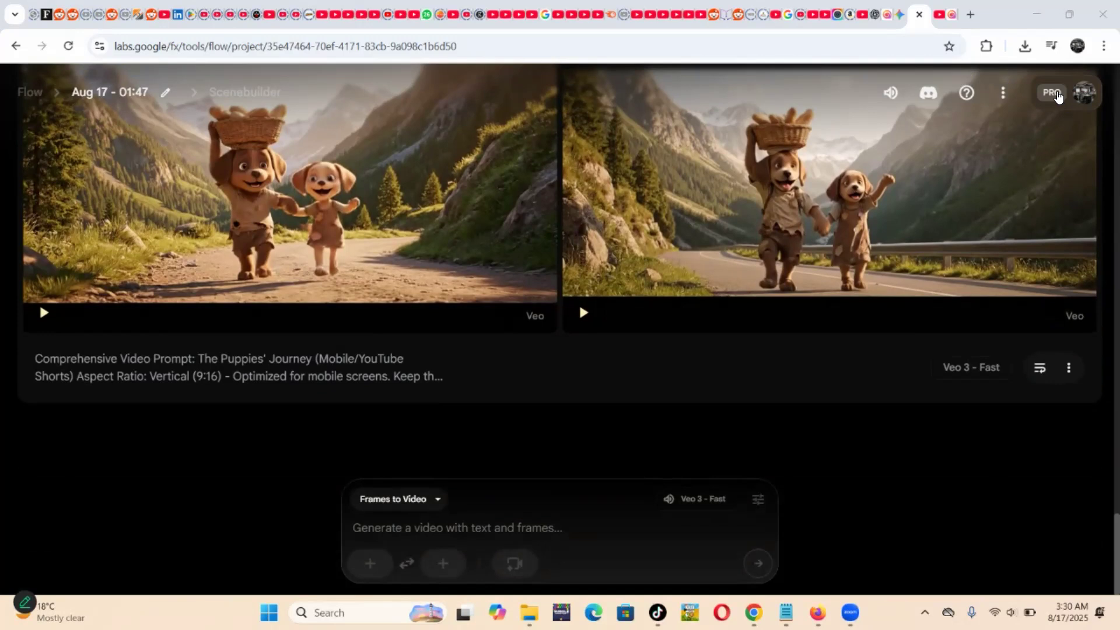
{"action": "mouse_move", "coordinate": [354, 258]}
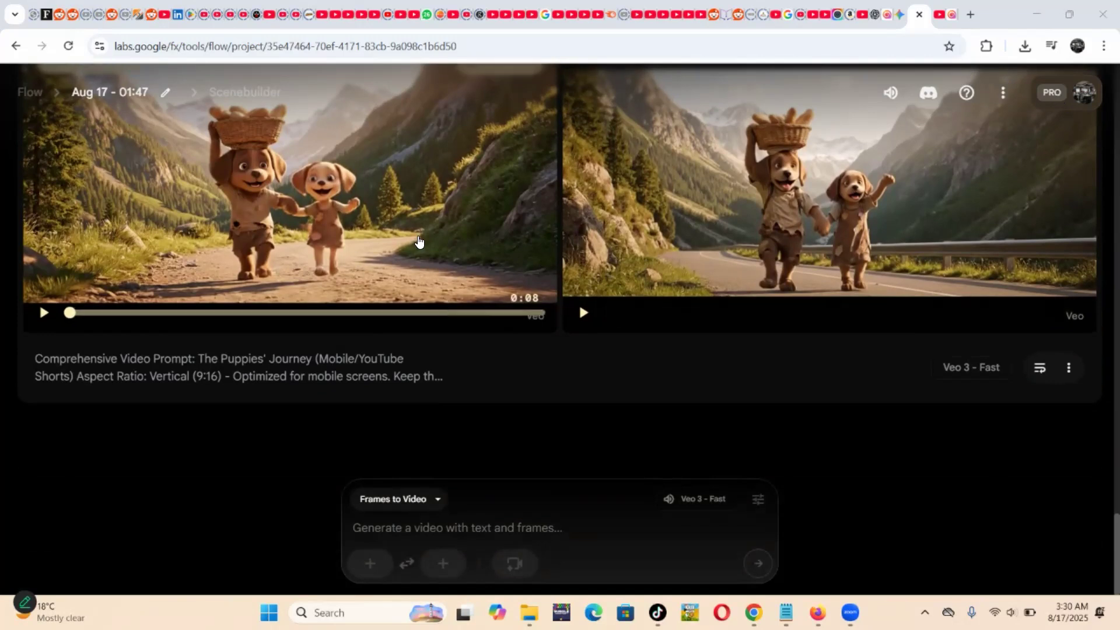
{"action": "scroll", "coordinate": [418, 241], "scroll_direction": "up", "scroll_amount": 1}
{"action": "scroll", "coordinate": [419, 241], "scroll_direction": "up", "scroll_amount": 2}
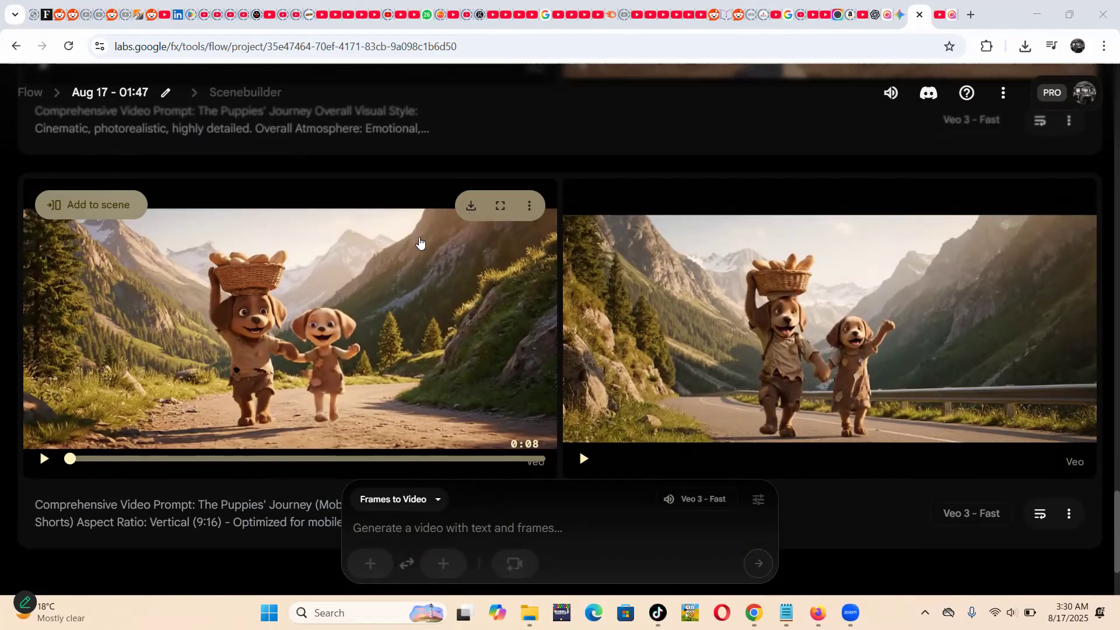
{"action": "scroll", "coordinate": [828, 175], "scroll_direction": "down", "scroll_amount": 1}
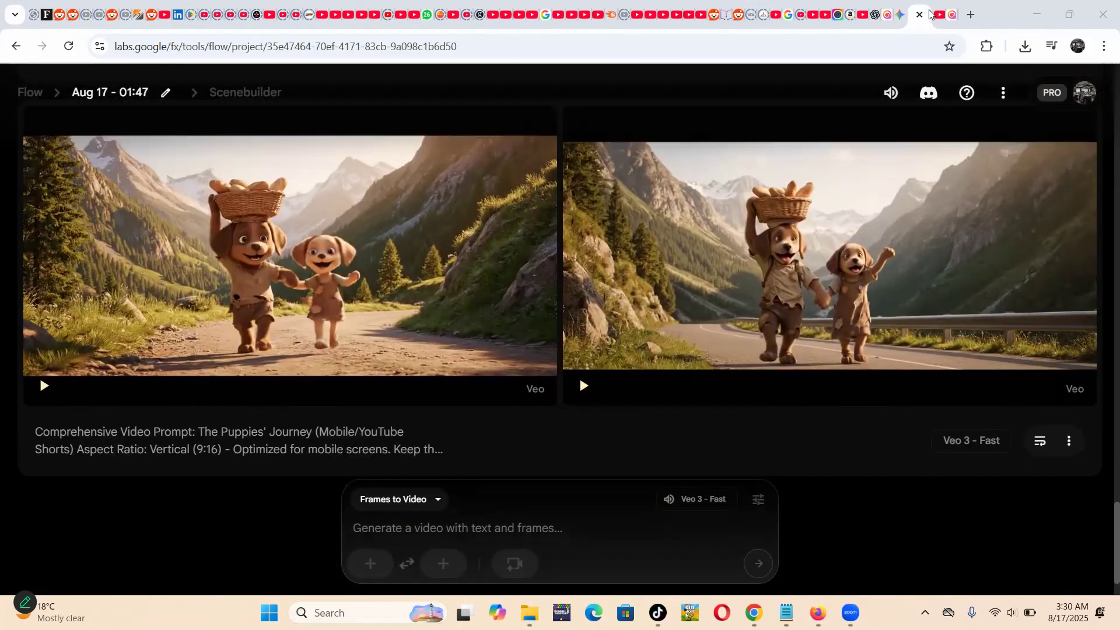
Step: Glance at the Hailuo AI image page, then return to the Flow project
{"action": "left_click", "coordinate": [952, 17]}
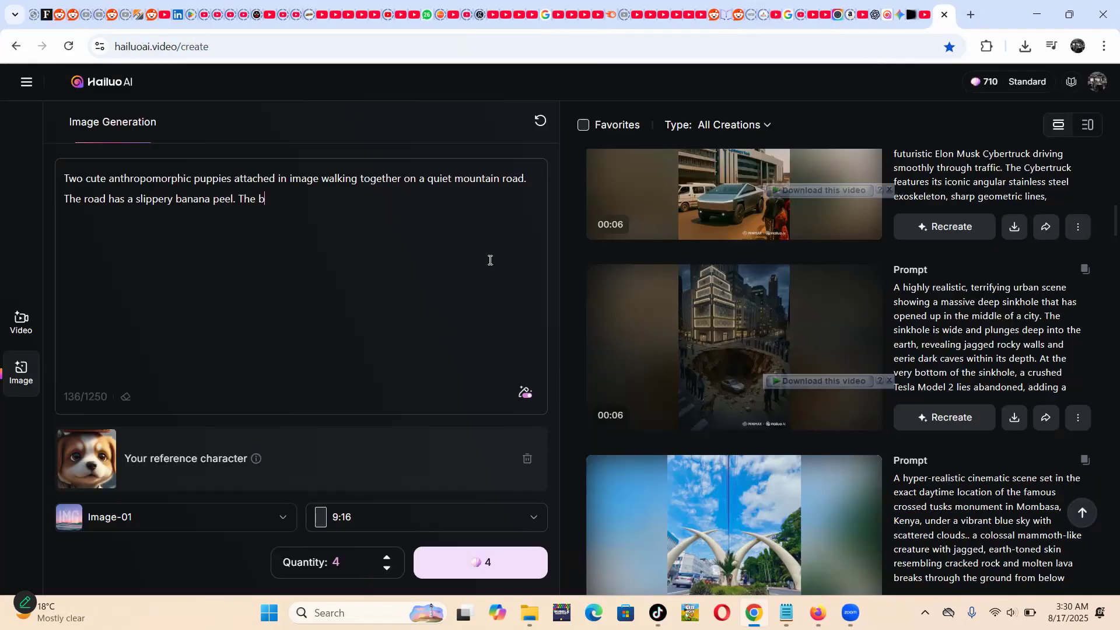
{"action": "scroll", "coordinate": [652, 296], "scroll_direction": "down", "scroll_amount": 3}
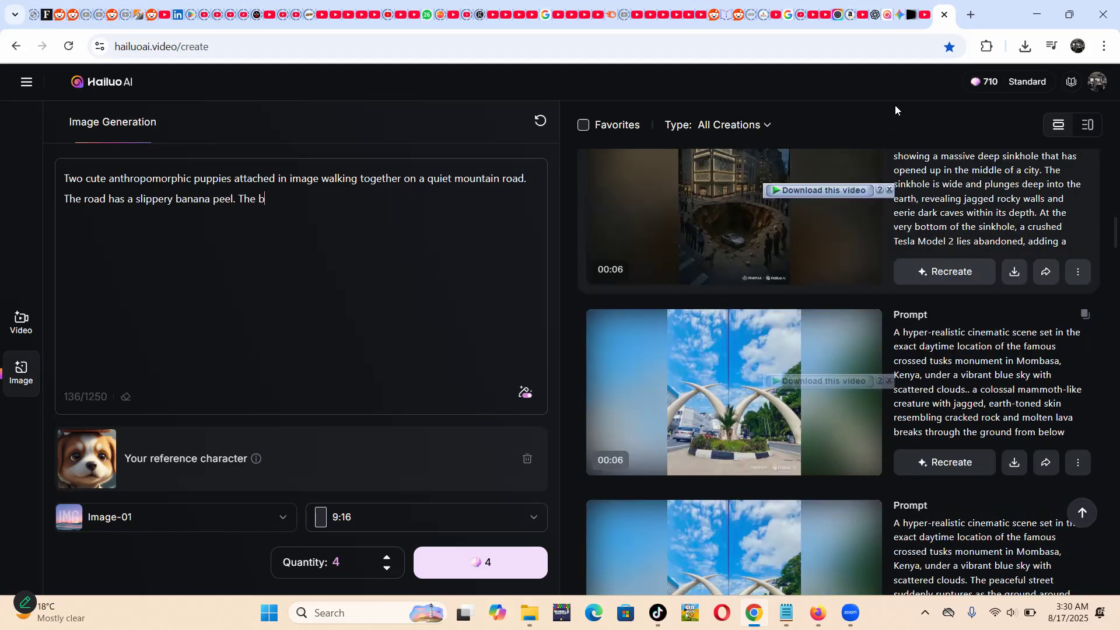
{"action": "left_click", "coordinate": [911, 17]}
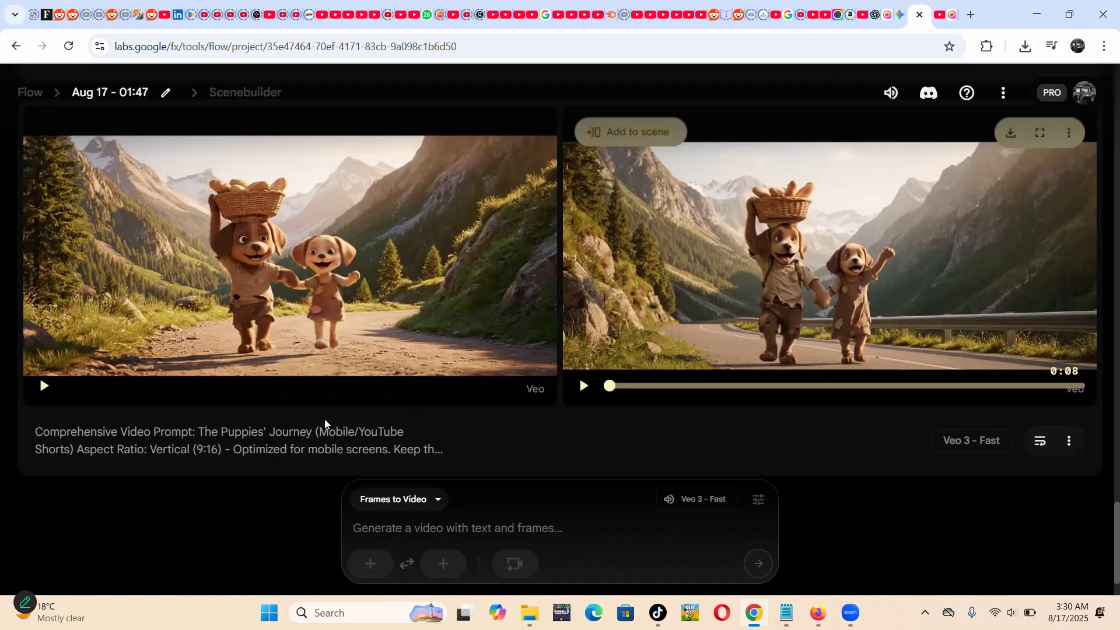
Step: Play the first mountain-road puppy clip briefly, then pause it
{"action": "scroll", "coordinate": [543, 395], "scroll_direction": "down", "scroll_amount": 1}
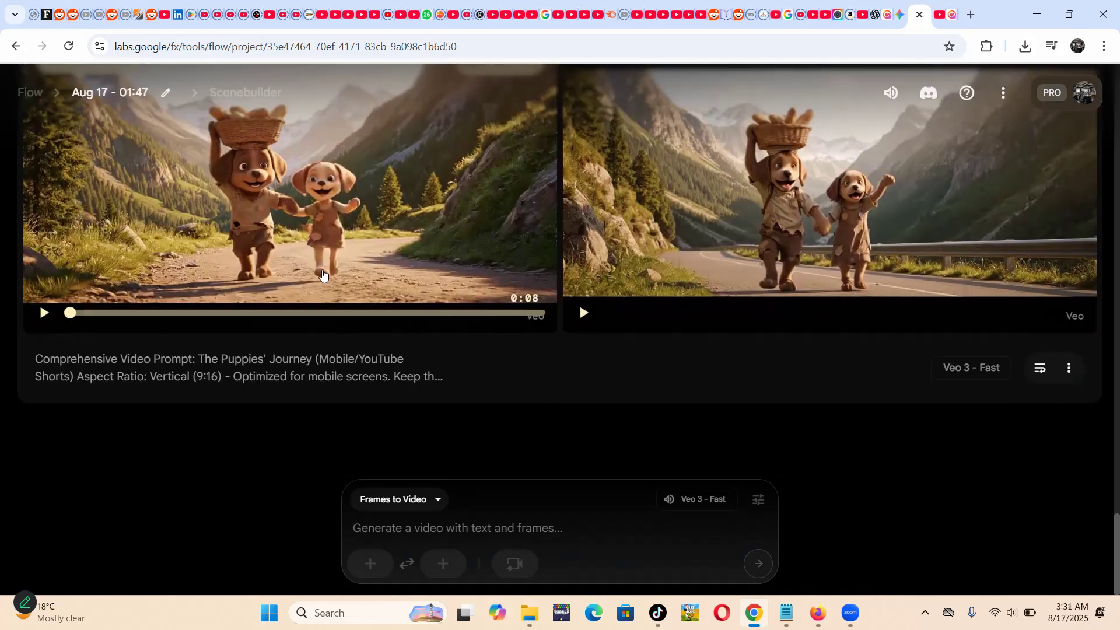
{"action": "scroll", "coordinate": [323, 274], "scroll_direction": "up", "scroll_amount": 2}
{"action": "scroll", "coordinate": [323, 274], "scroll_direction": "down", "scroll_amount": 1}
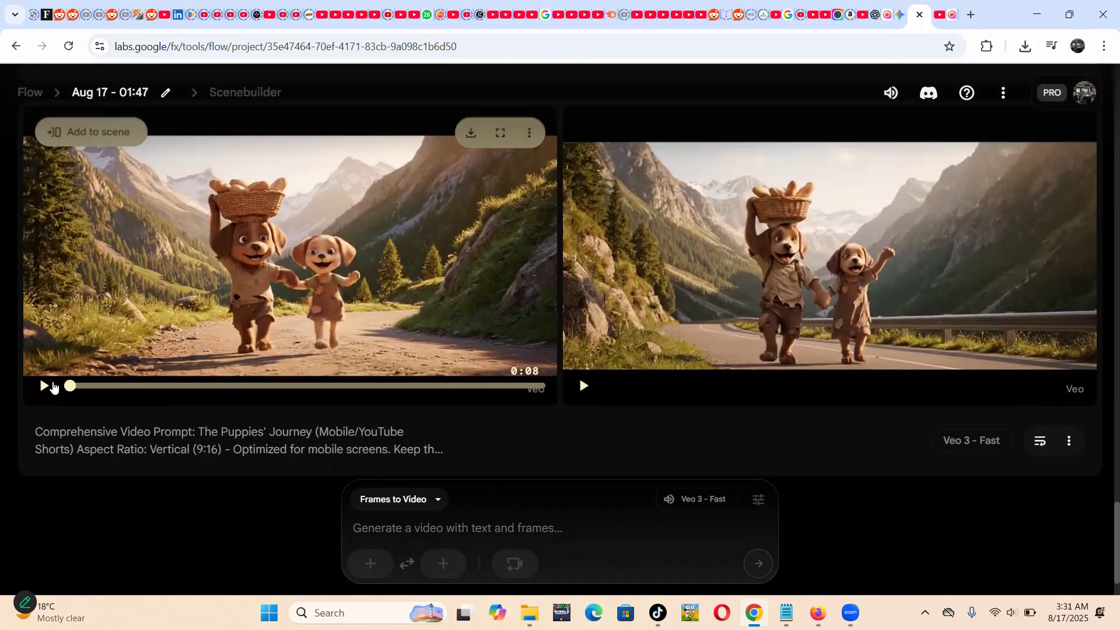
{"action": "left_click", "coordinate": [47, 389]}
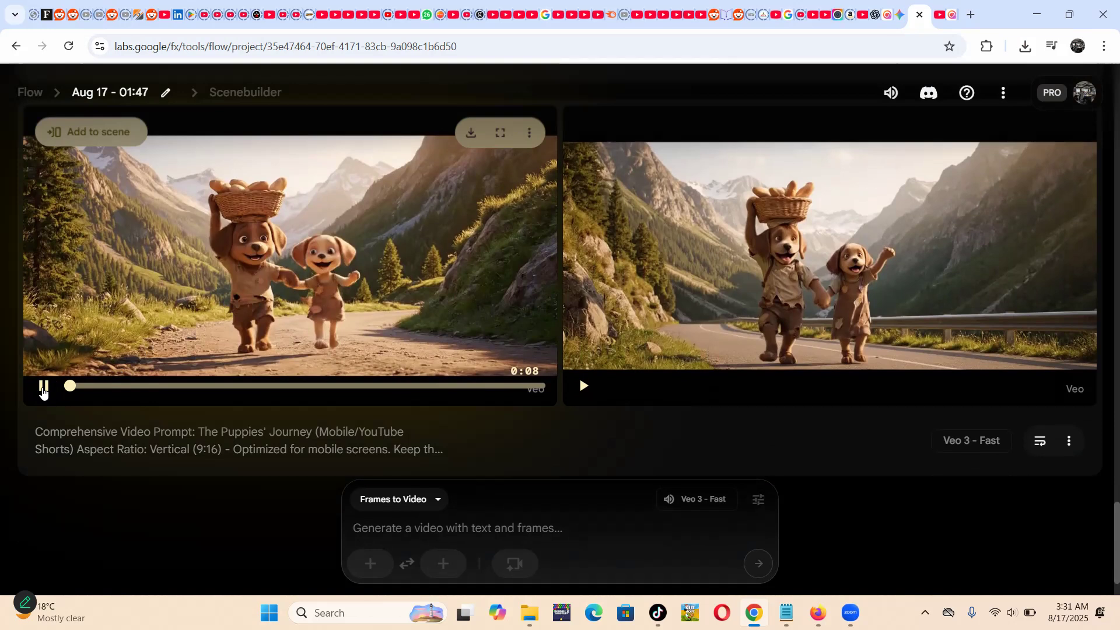
{"action": "left_click", "coordinate": [43, 390]}
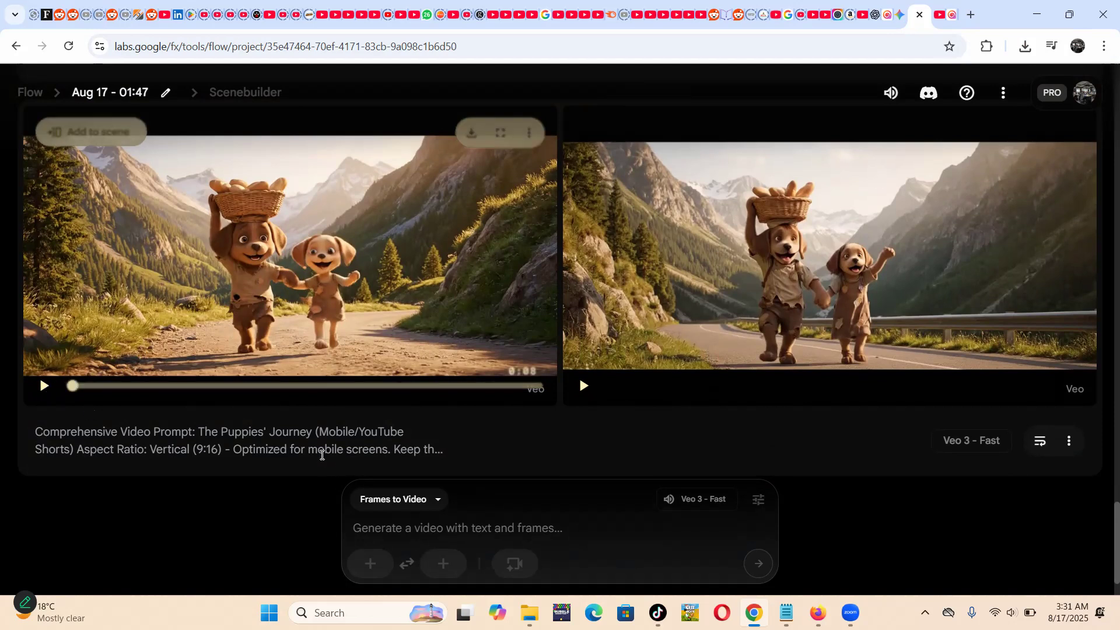
Step: Expand the prompt to check its Vertical (9:16) aspect ratio, collapse it, and replay the clip
{"action": "scroll", "coordinate": [146, 388], "scroll_direction": "down", "scroll_amount": 1}
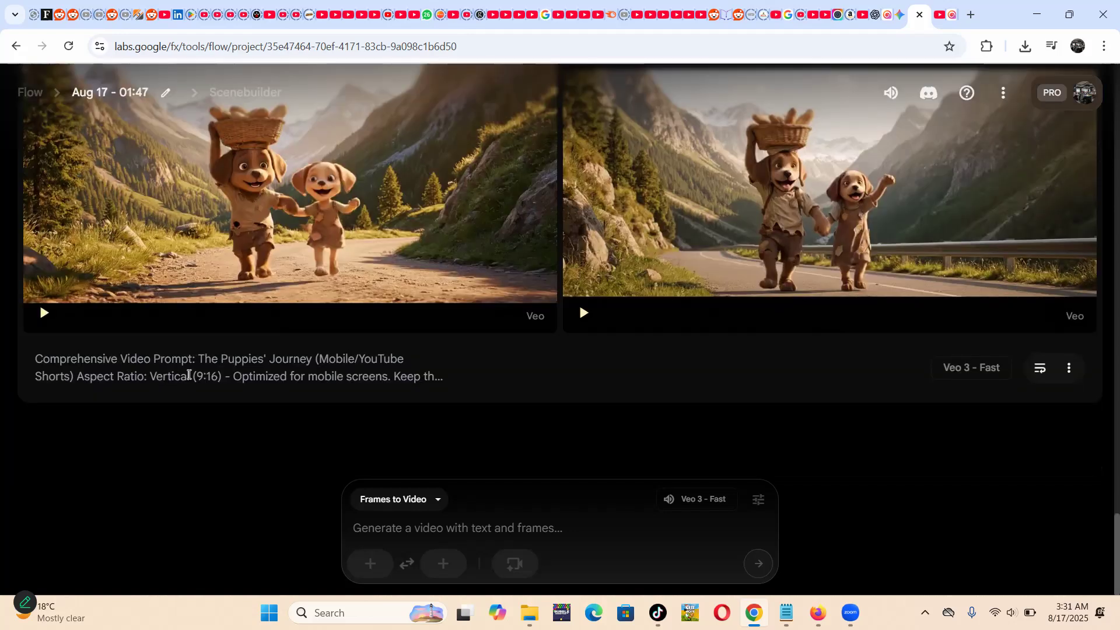
{"action": "left_click", "coordinate": [188, 374]}
{"action": "left_click_drag", "start_coordinate": [220, 380], "coordinate": [184, 386]}
{"action": "left_click", "coordinate": [186, 380]}
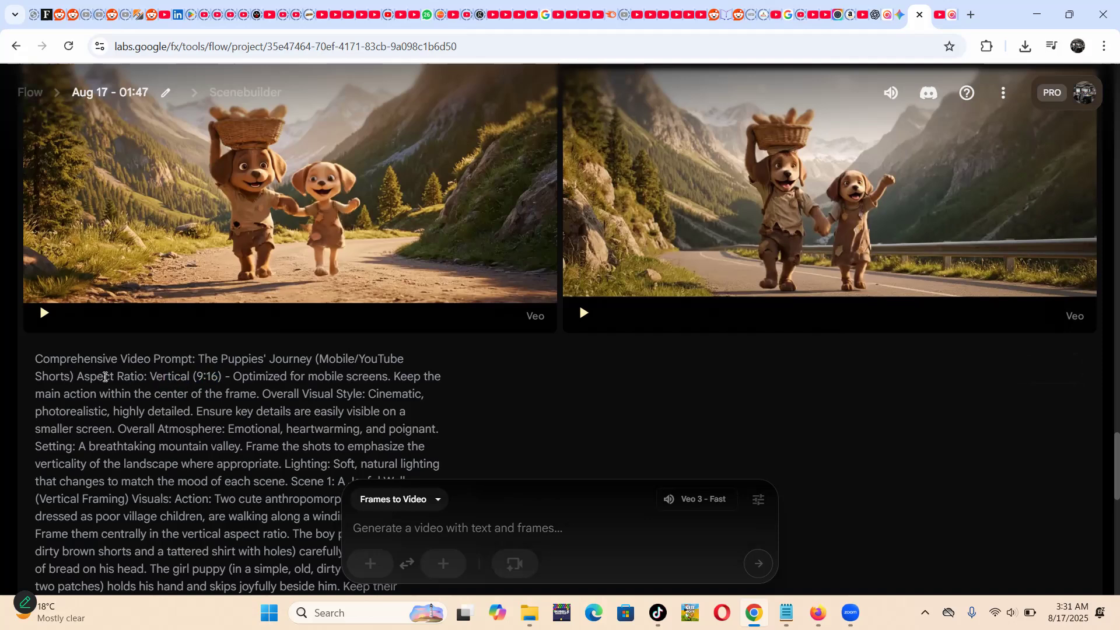
{"action": "left_click_drag", "start_coordinate": [75, 377], "coordinate": [184, 374]}
{"action": "left_click", "coordinate": [199, 371]}
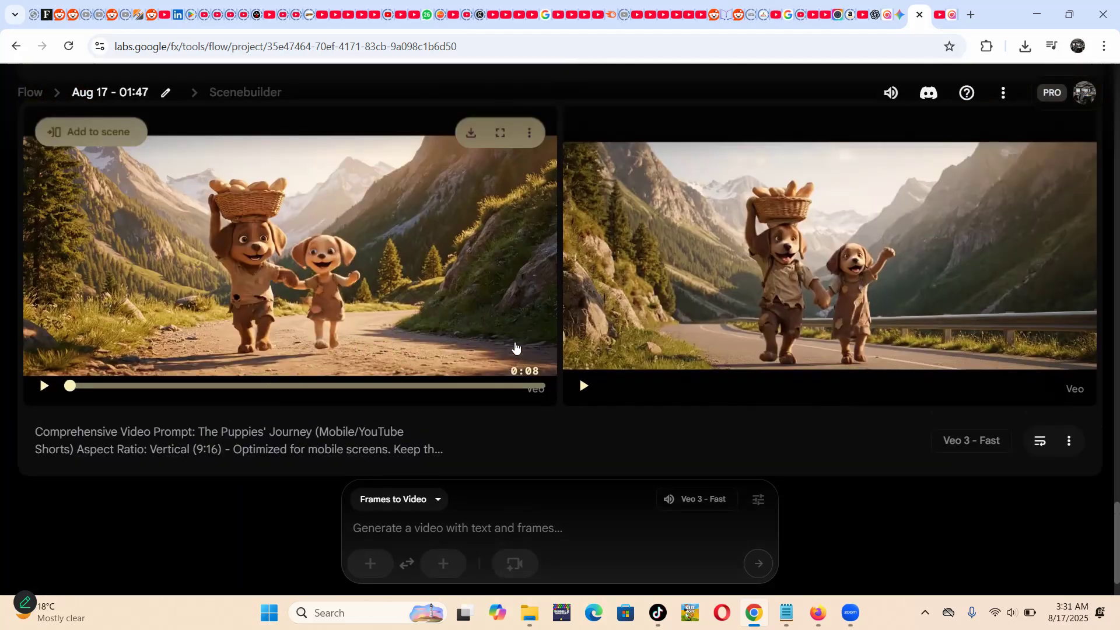
{"action": "left_click", "coordinate": [45, 388]}
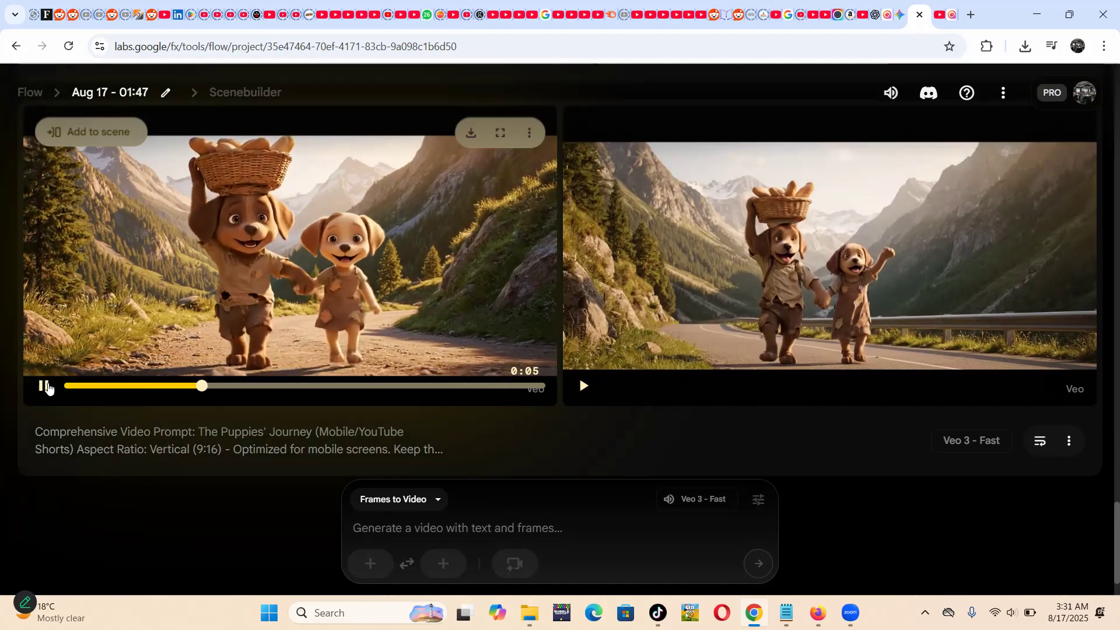
{"action": "scroll", "coordinate": [421, 286], "scroll_direction": "up", "scroll_amount": 4}
{"action": "scroll", "coordinate": [421, 285], "scroll_direction": "up", "scroll_amount": 1}
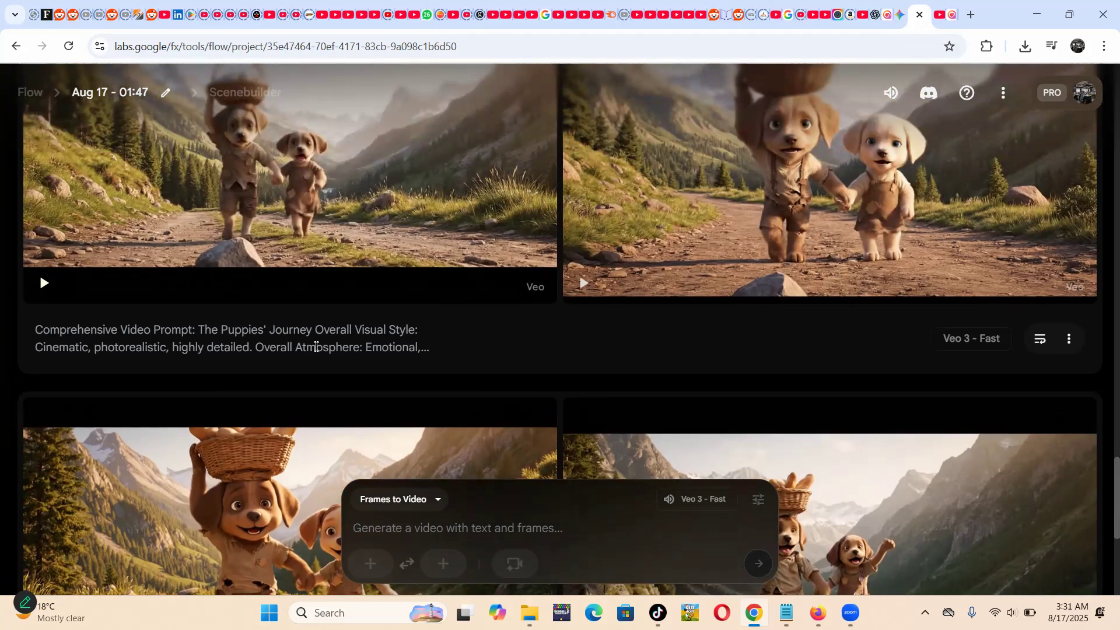
{"action": "scroll", "coordinate": [315, 347], "scroll_direction": "up", "scroll_amount": 3}
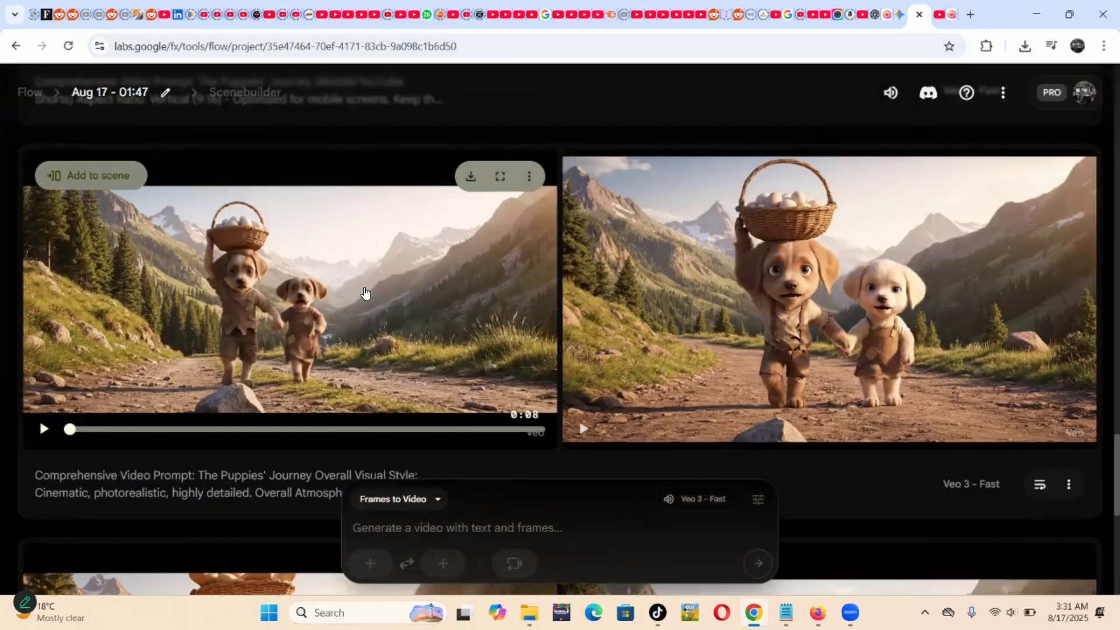
{"action": "scroll", "coordinate": [366, 295], "scroll_direction": "down", "scroll_amount": 4}
{"action": "scroll", "coordinate": [366, 294], "scroll_direction": "up", "scroll_amount": 4}
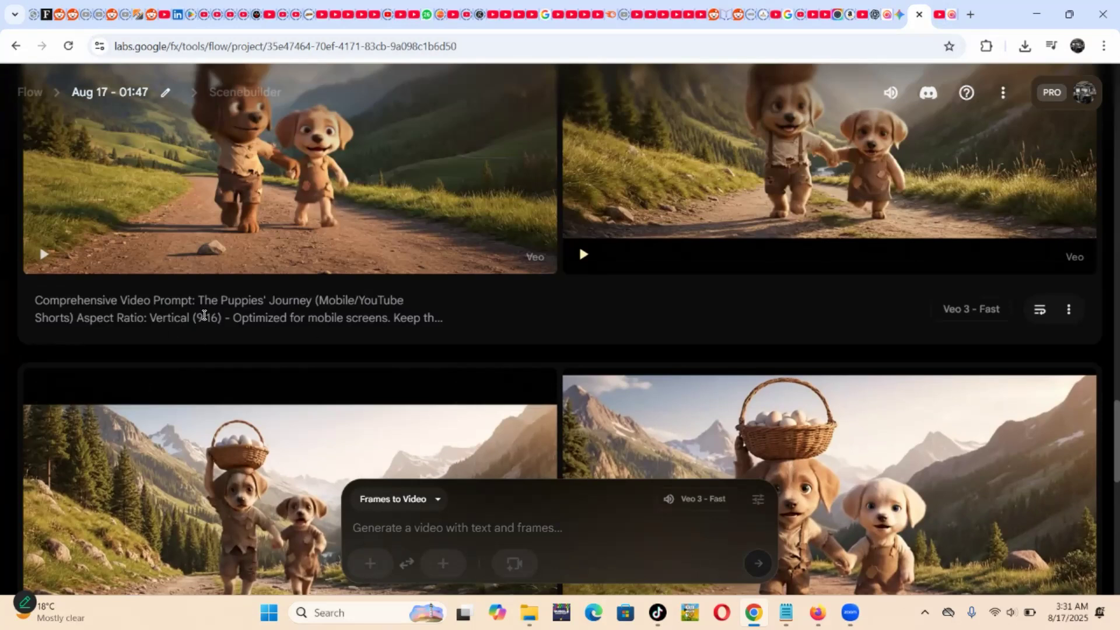
{"action": "scroll", "coordinate": [210, 312], "scroll_direction": "up", "scroll_amount": 3}
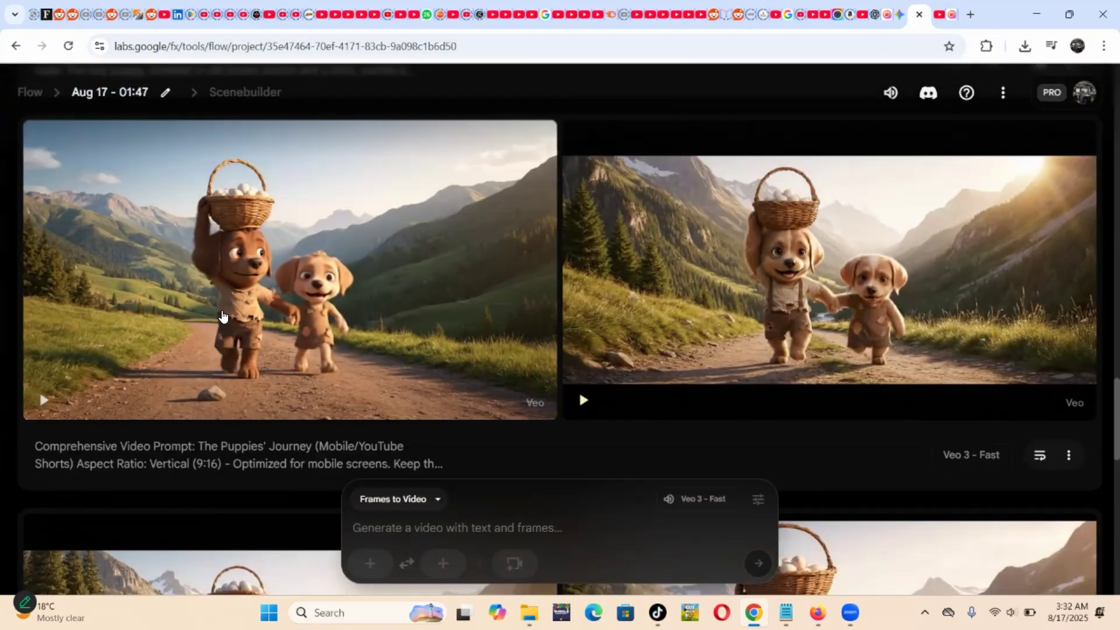
{"action": "scroll", "coordinate": [398, 315], "scroll_direction": "up", "scroll_amount": 7}
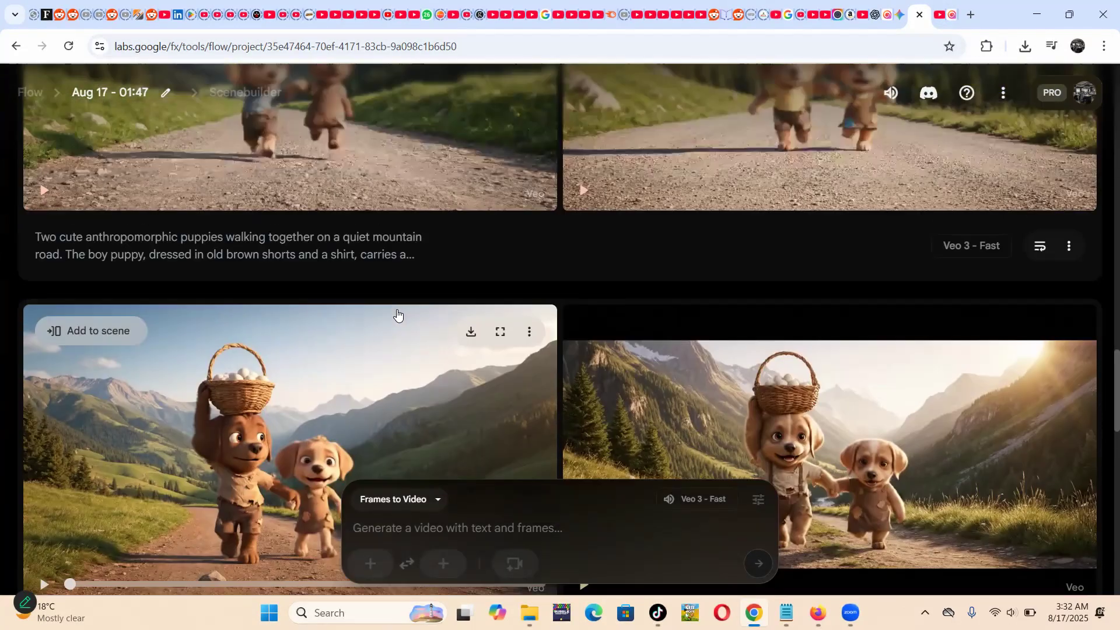
{"action": "scroll", "coordinate": [397, 310], "scroll_direction": "up", "scroll_amount": 1}
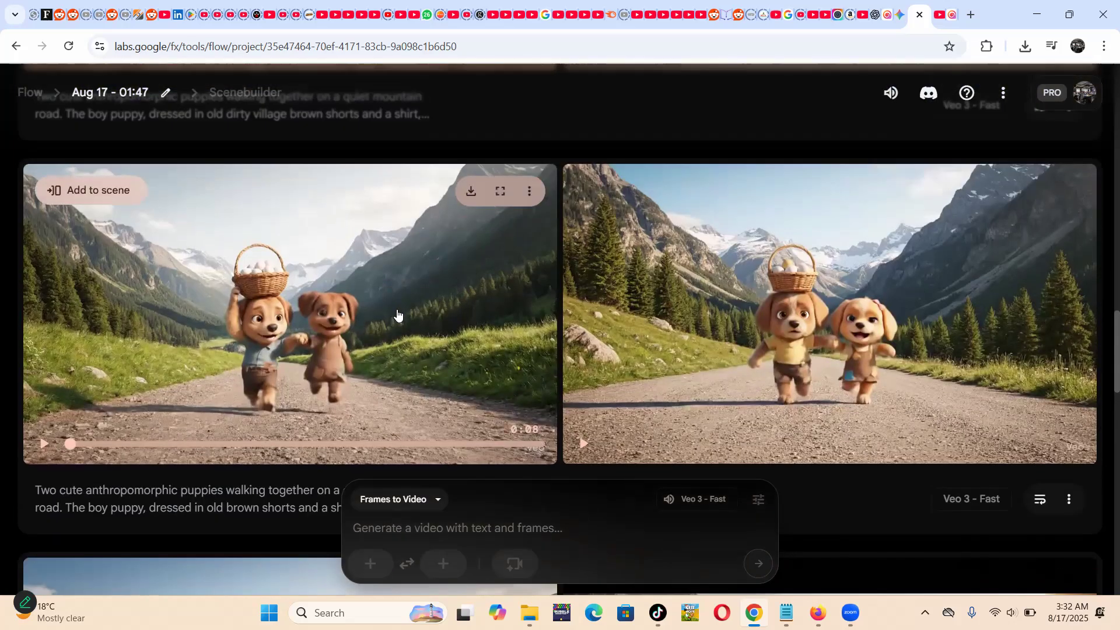
{"action": "scroll", "coordinate": [397, 315], "scroll_direction": "up", "scroll_amount": 5}
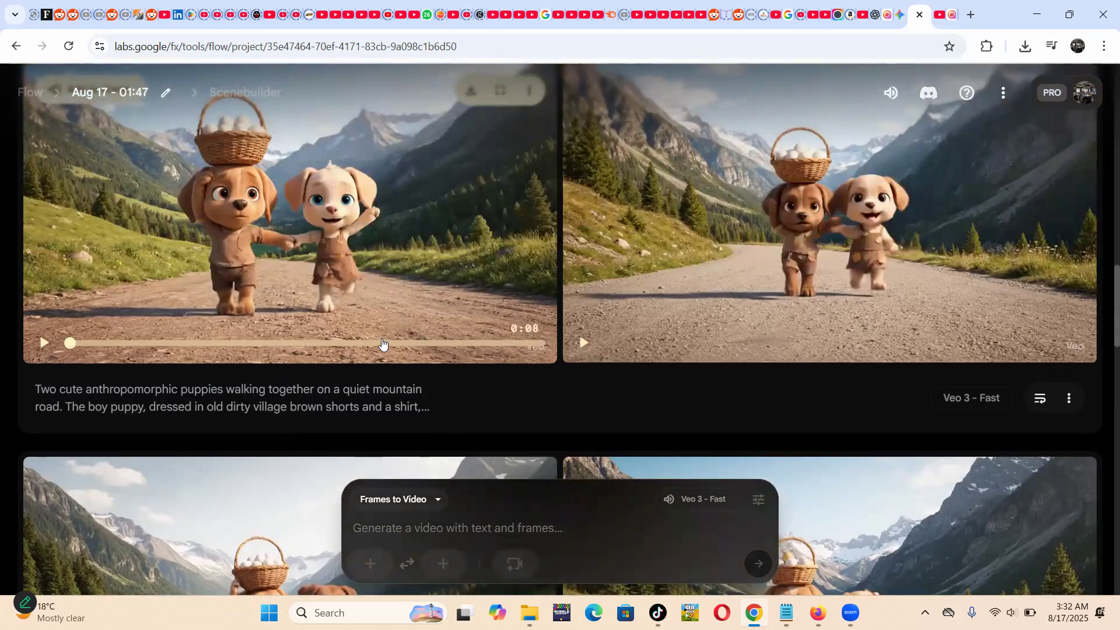
{"action": "scroll", "coordinate": [390, 327], "scroll_direction": "up", "scroll_amount": 5}
{"action": "scroll", "coordinate": [383, 344], "scroll_direction": "up", "scroll_amount": 3}
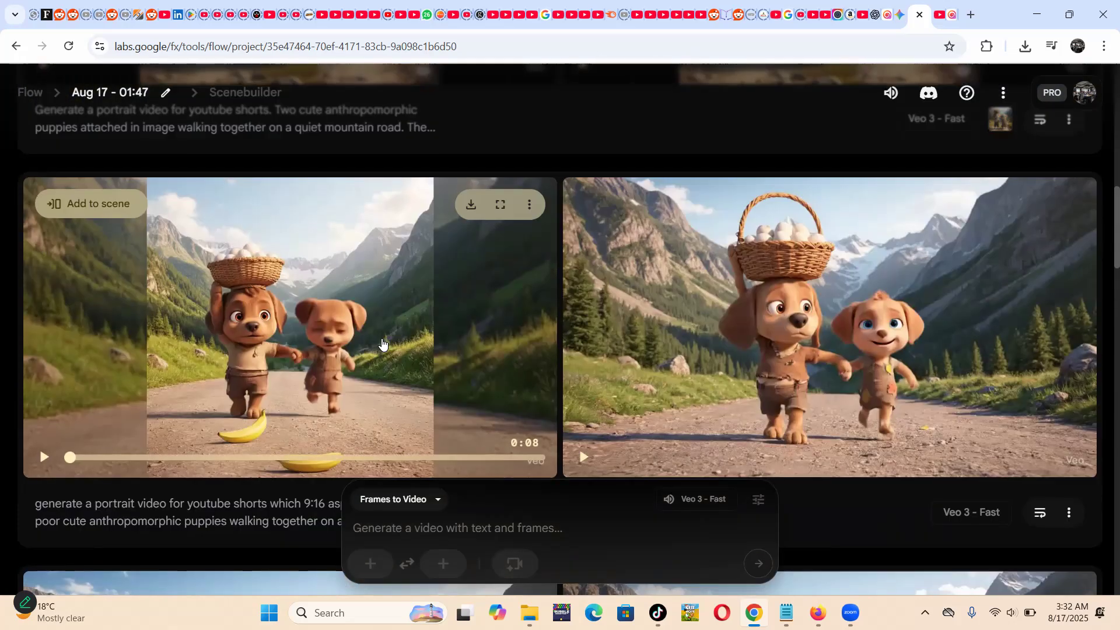
{"action": "scroll", "coordinate": [263, 357], "scroll_direction": "down", "scroll_amount": 2}
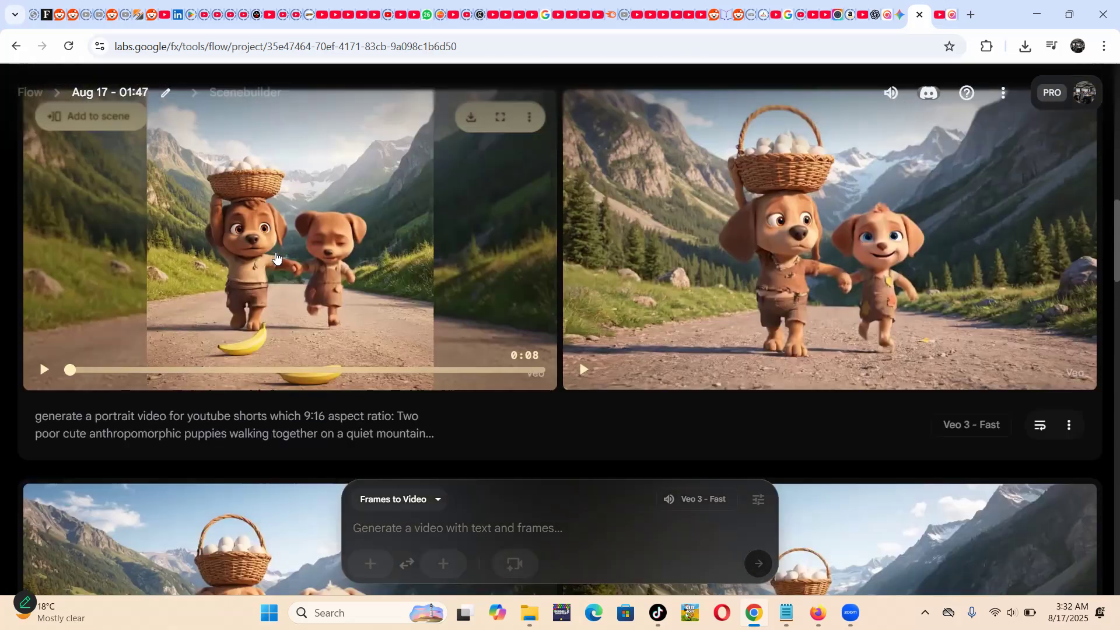
{"action": "scroll", "coordinate": [169, 250], "scroll_direction": "up", "scroll_amount": 1}
{"action": "scroll", "coordinate": [443, 281], "scroll_direction": "up", "scroll_amount": 1}
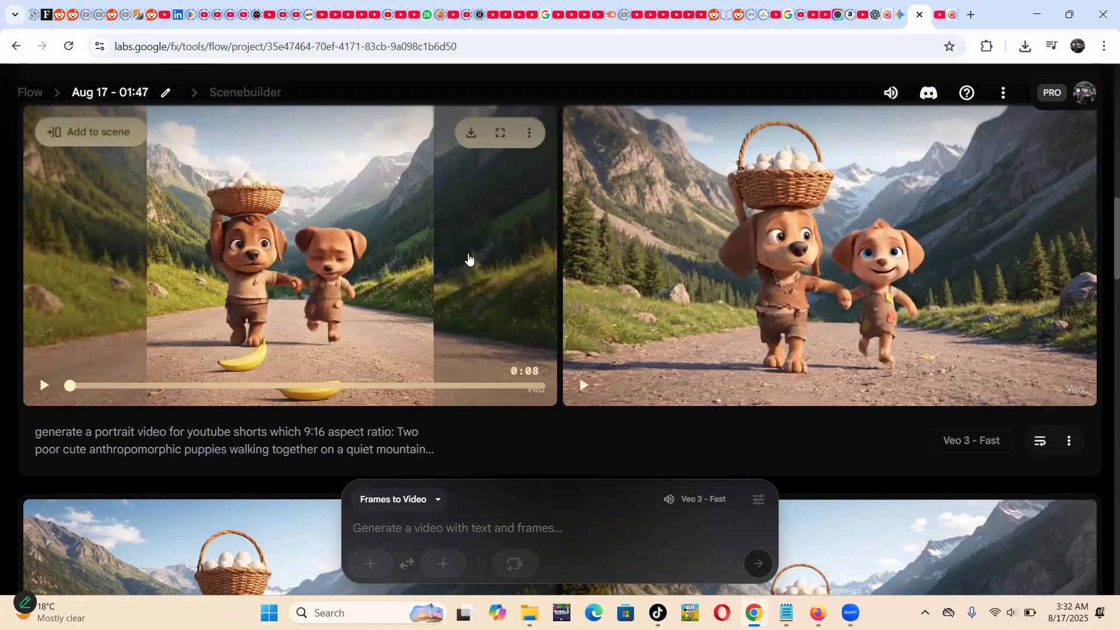
{"action": "scroll", "coordinate": [369, 297], "scroll_direction": "up", "scroll_amount": 3}
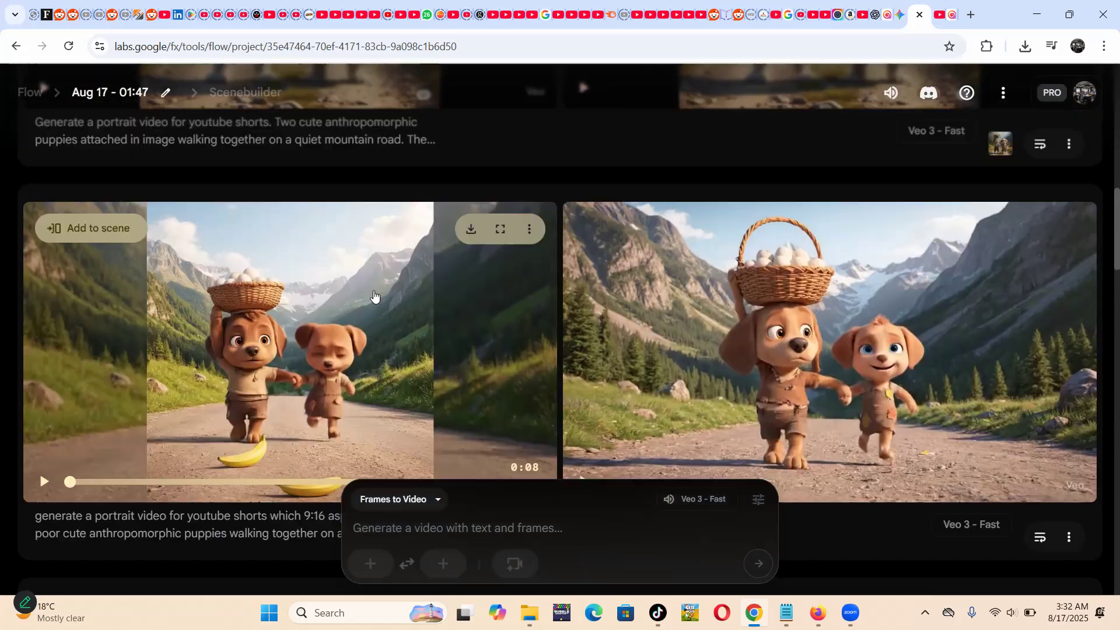
{"action": "scroll", "coordinate": [367, 300], "scroll_direction": "up", "scroll_amount": 3}
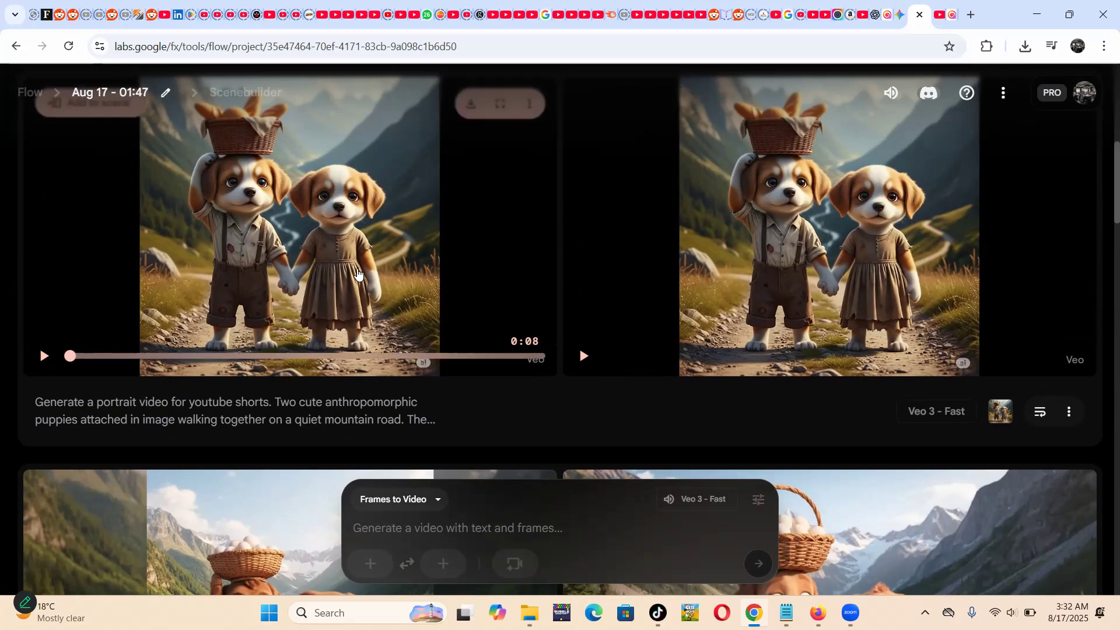
{"action": "scroll", "coordinate": [358, 271], "scroll_direction": "up", "scroll_amount": 1}
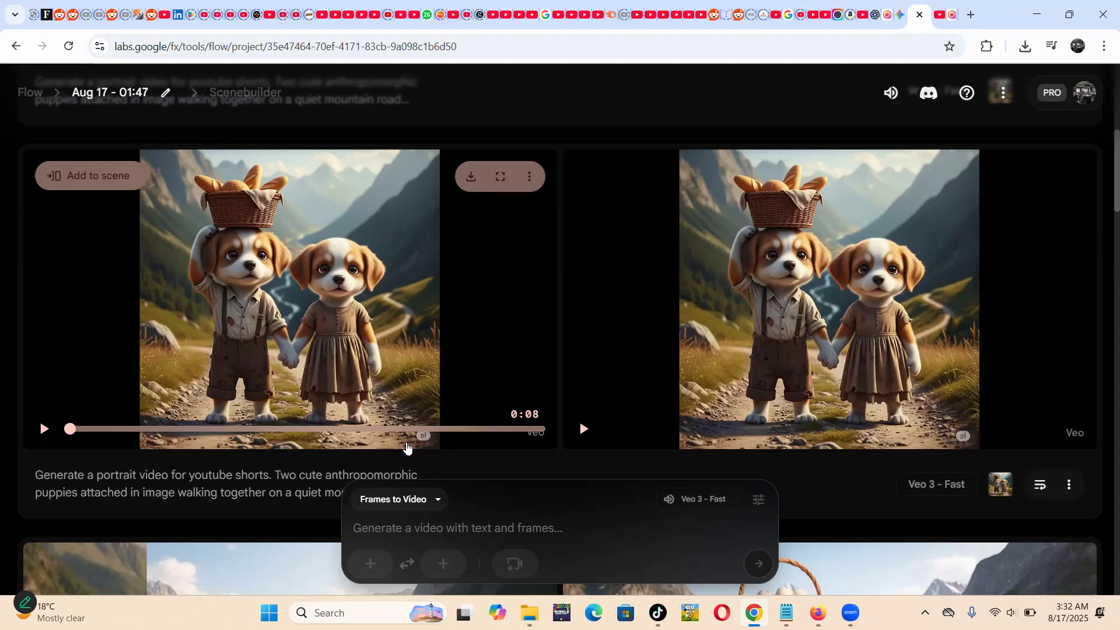
{"action": "left_click", "coordinate": [438, 500]}
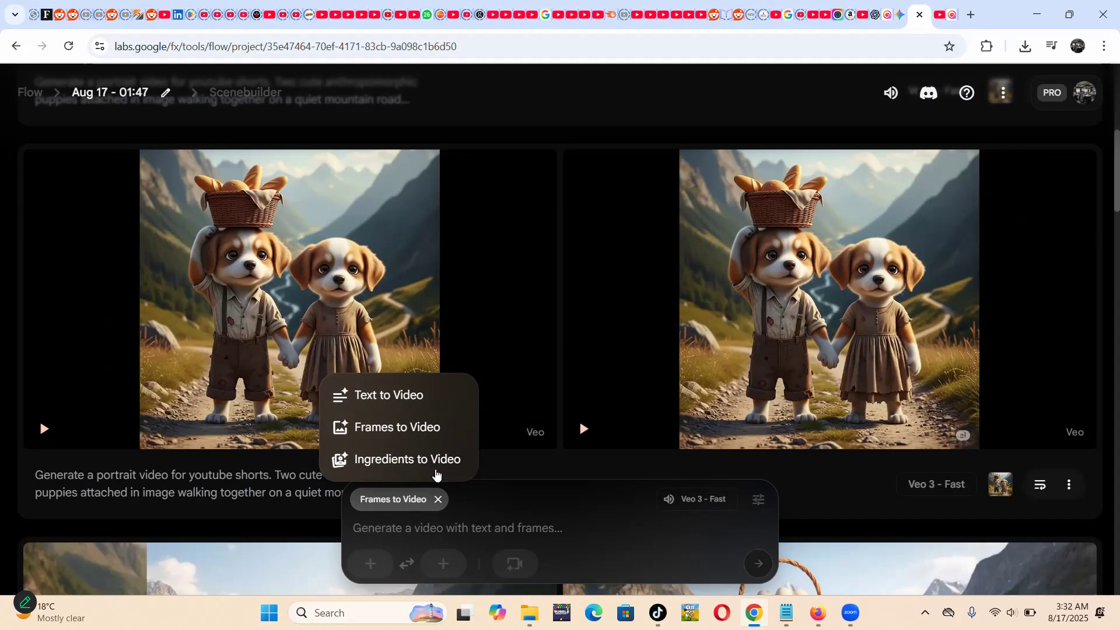
{"action": "left_click", "coordinate": [392, 398]}
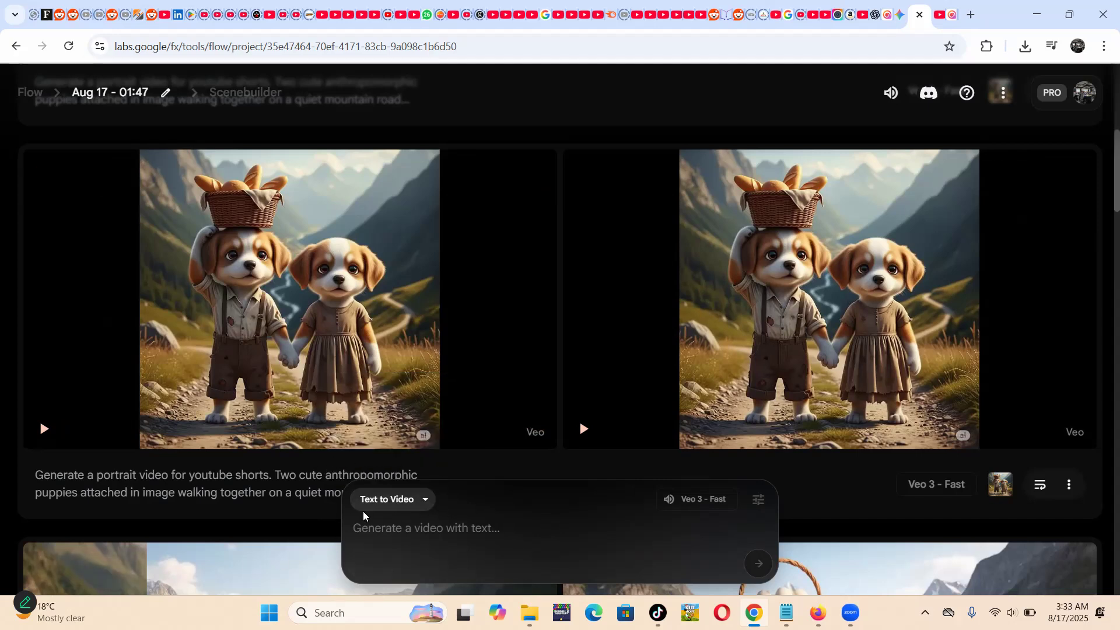
{"action": "scroll", "coordinate": [224, 519], "scroll_direction": "down", "scroll_amount": 6}
{"action": "scroll", "coordinate": [216, 542], "scroll_direction": "down", "scroll_amount": 5}
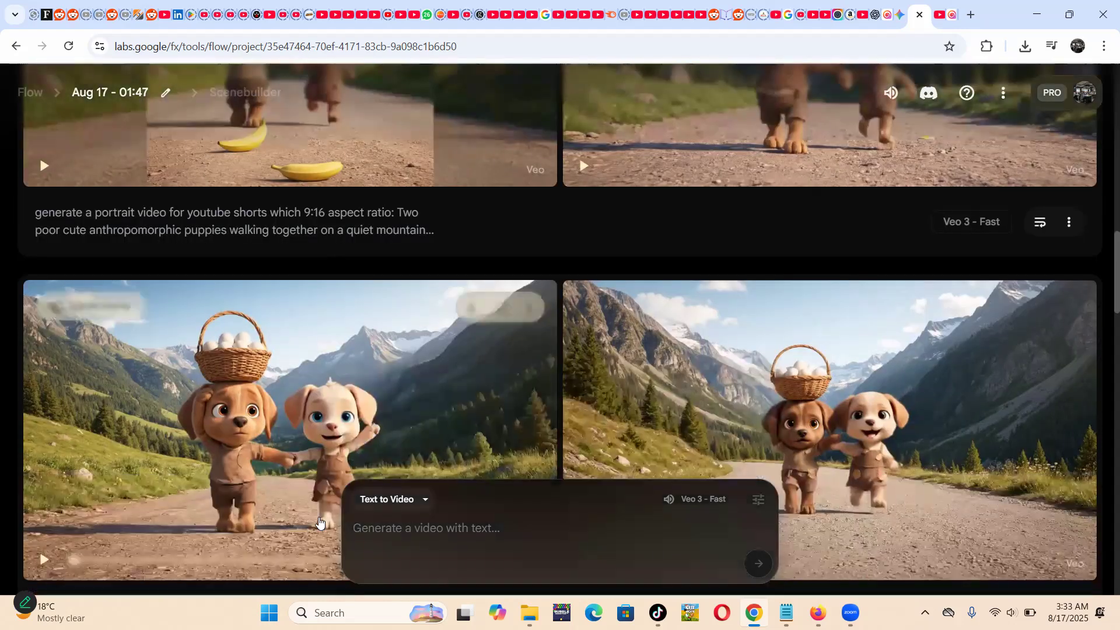
{"action": "scroll", "coordinate": [321, 520], "scroll_direction": "up", "scroll_amount": 14}
{"action": "scroll", "coordinate": [269, 382], "scroll_direction": "down", "scroll_amount": 2}
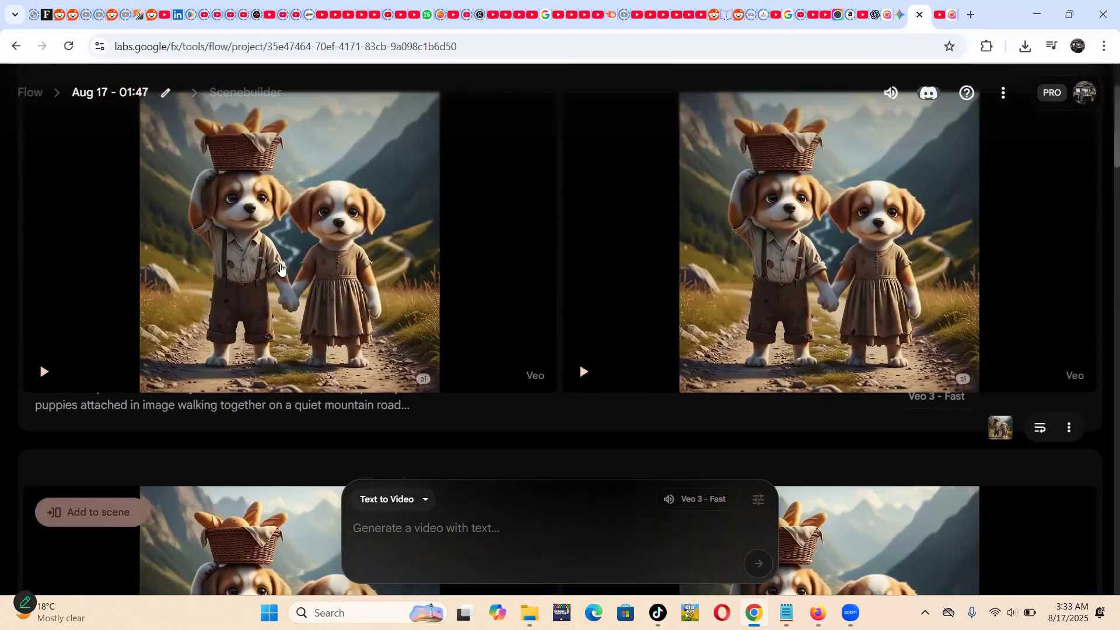
{"action": "scroll", "coordinate": [274, 382], "scroll_direction": "up", "scroll_amount": 1}
{"action": "scroll", "coordinate": [303, 383], "scroll_direction": "down", "scroll_amount": 3}
{"action": "left_click", "coordinate": [426, 500]}
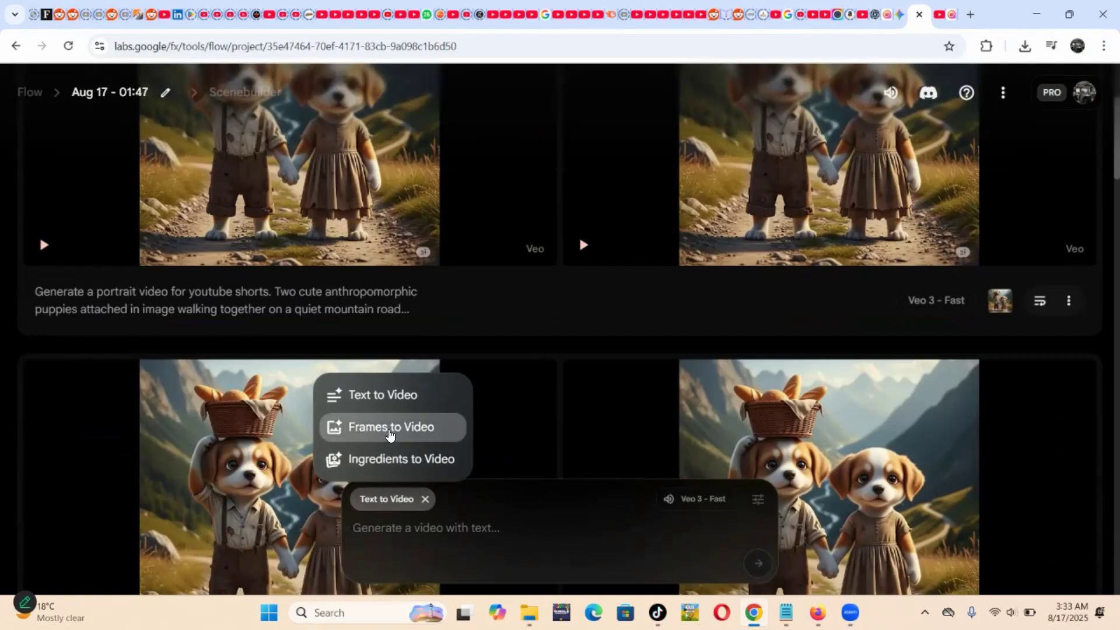
{"action": "left_click", "coordinate": [389, 431]}
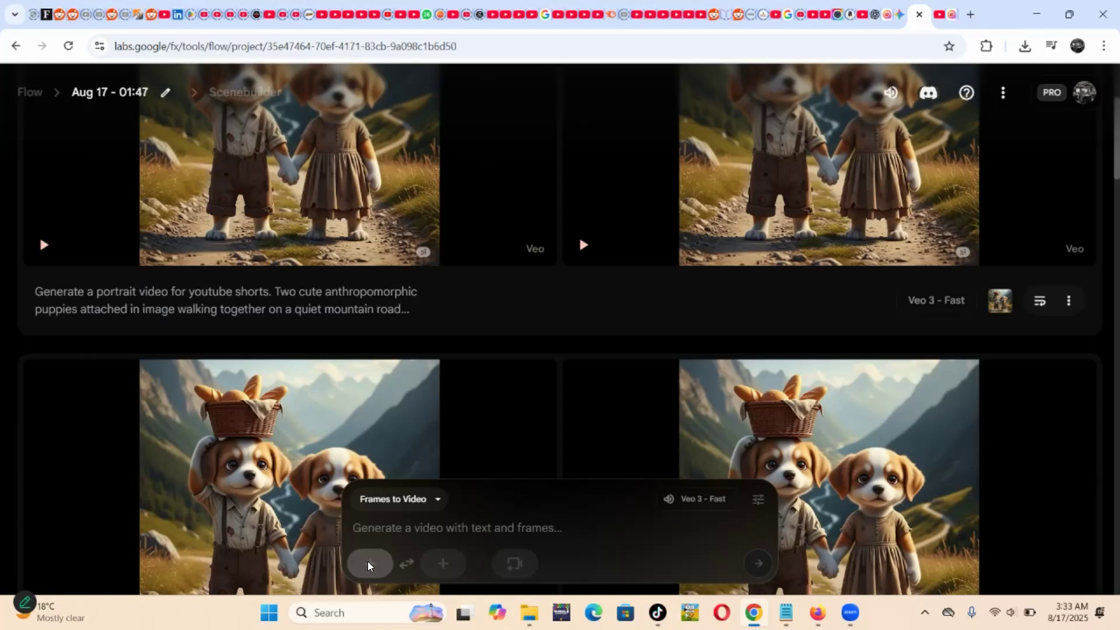
{"action": "left_click", "coordinate": [368, 565]}
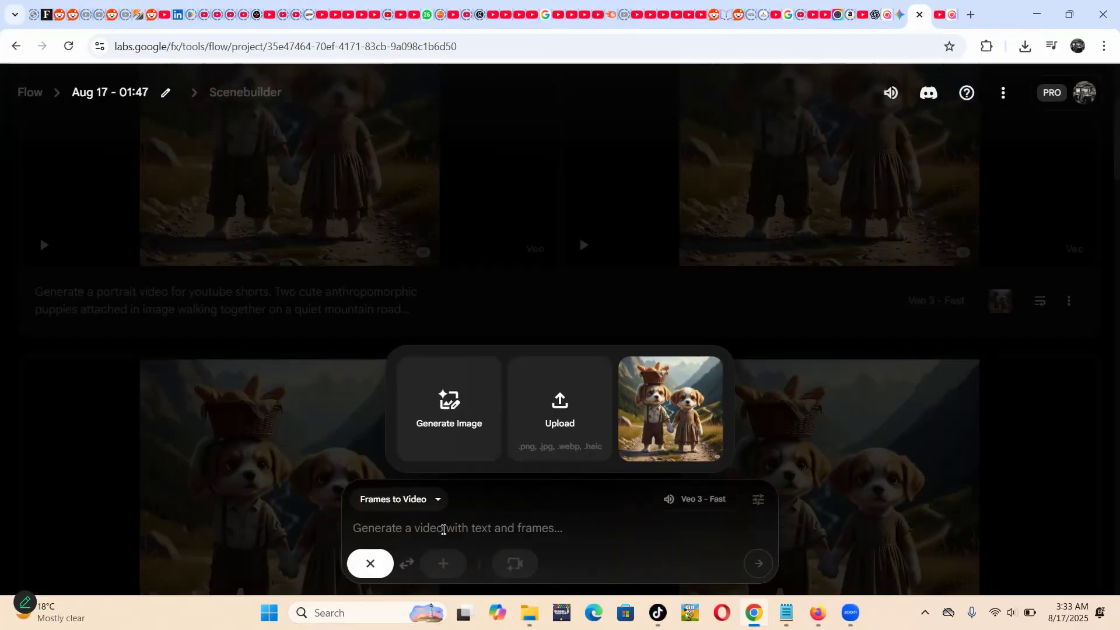
{"action": "left_click", "coordinate": [444, 530]}
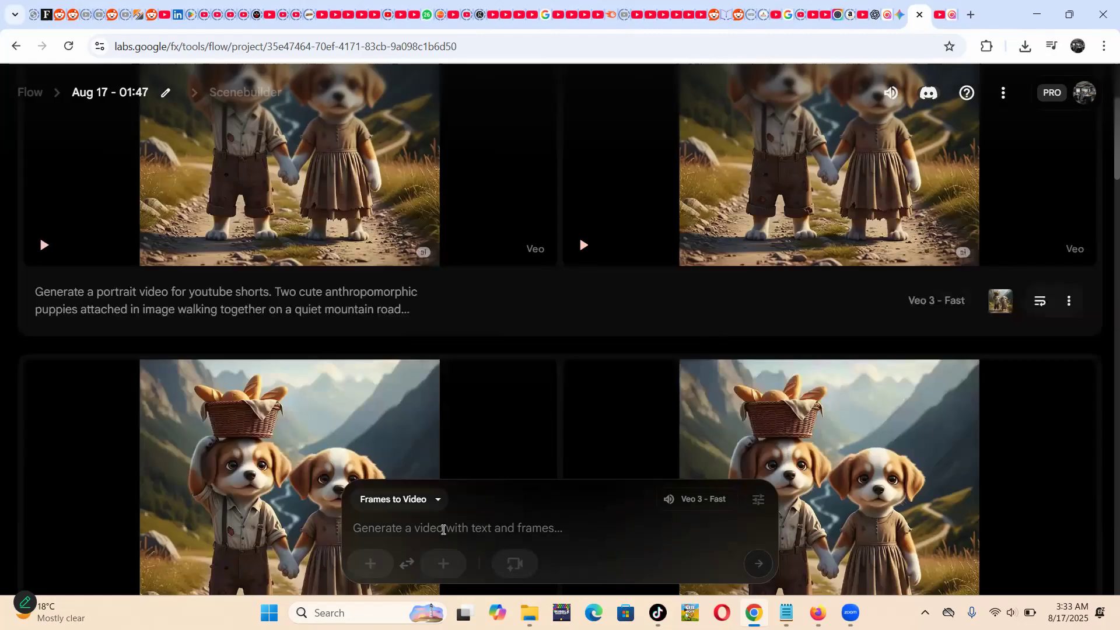
{"action": "left_click", "coordinate": [370, 563]}
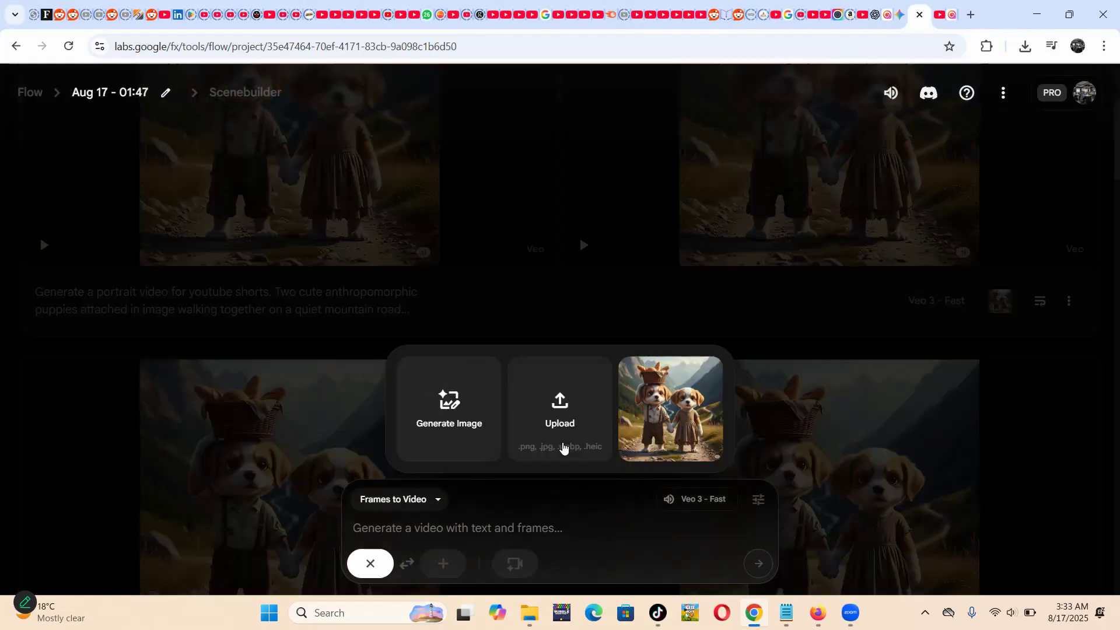
{"action": "left_click", "coordinate": [459, 529]}
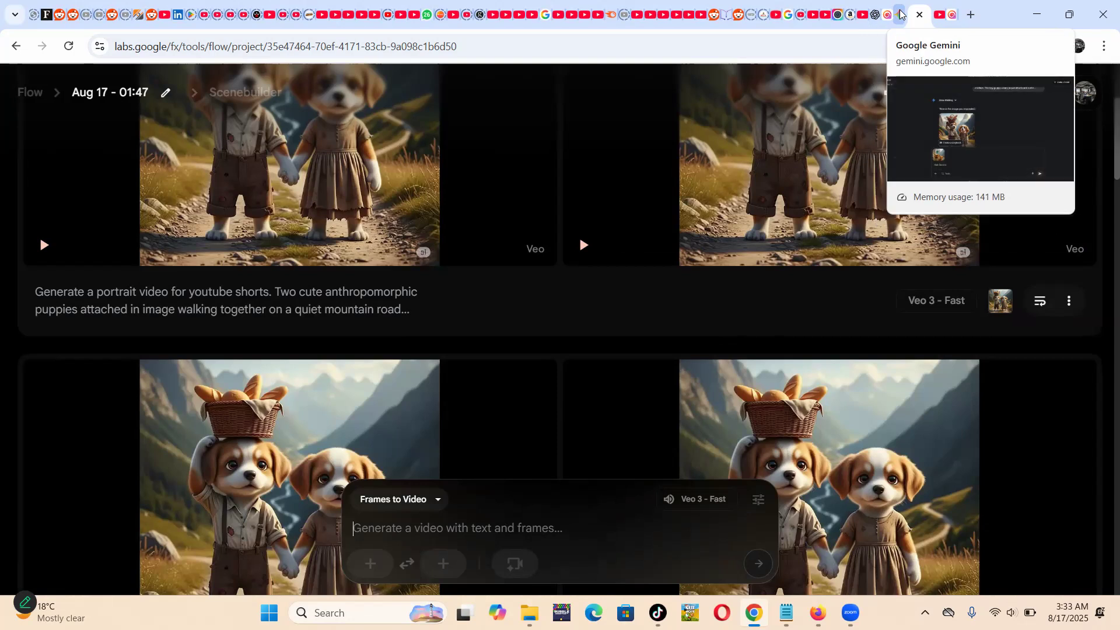
Step: From the Gemini chat, download the edited two-puppy image as a full-size PNG
{"action": "left_click", "coordinate": [901, 13]}
{"action": "scroll", "coordinate": [425, 286], "scroll_direction": "down", "scroll_amount": 1}
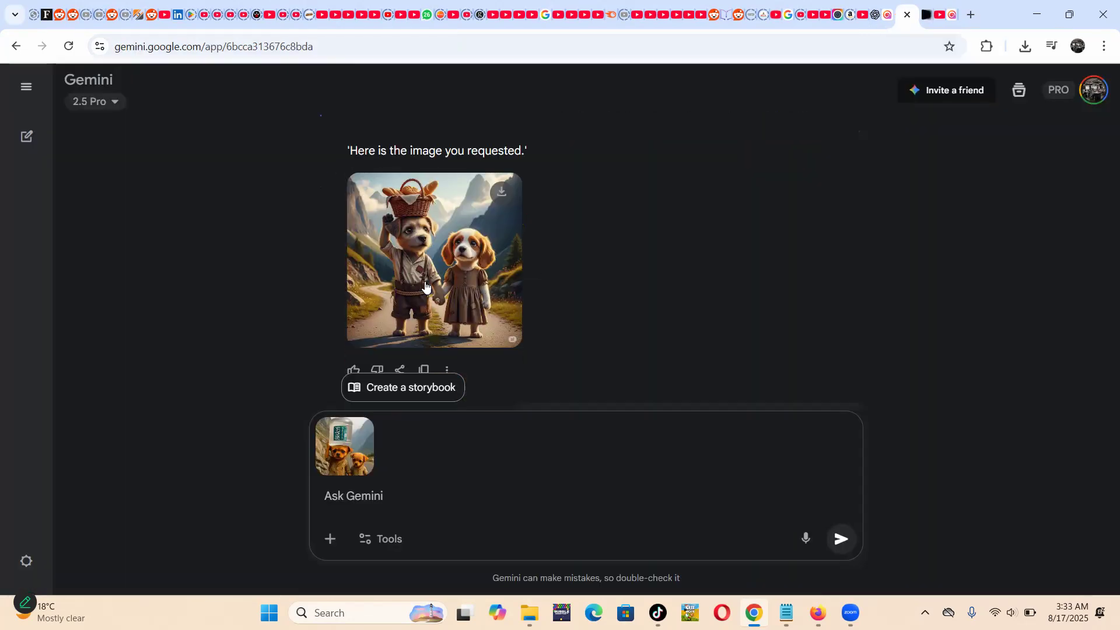
{"action": "scroll", "coordinate": [429, 286], "scroll_direction": "up", "scroll_amount": 1}
{"action": "scroll", "coordinate": [433, 287], "scroll_direction": "down", "scroll_amount": 1}
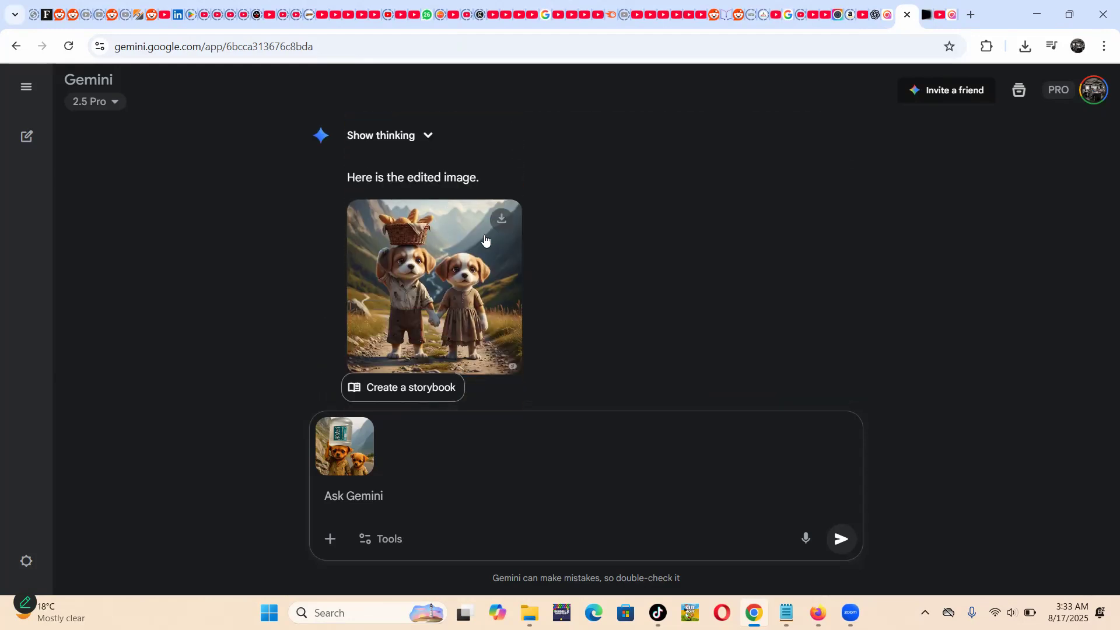
{"action": "left_click", "coordinate": [502, 223]}
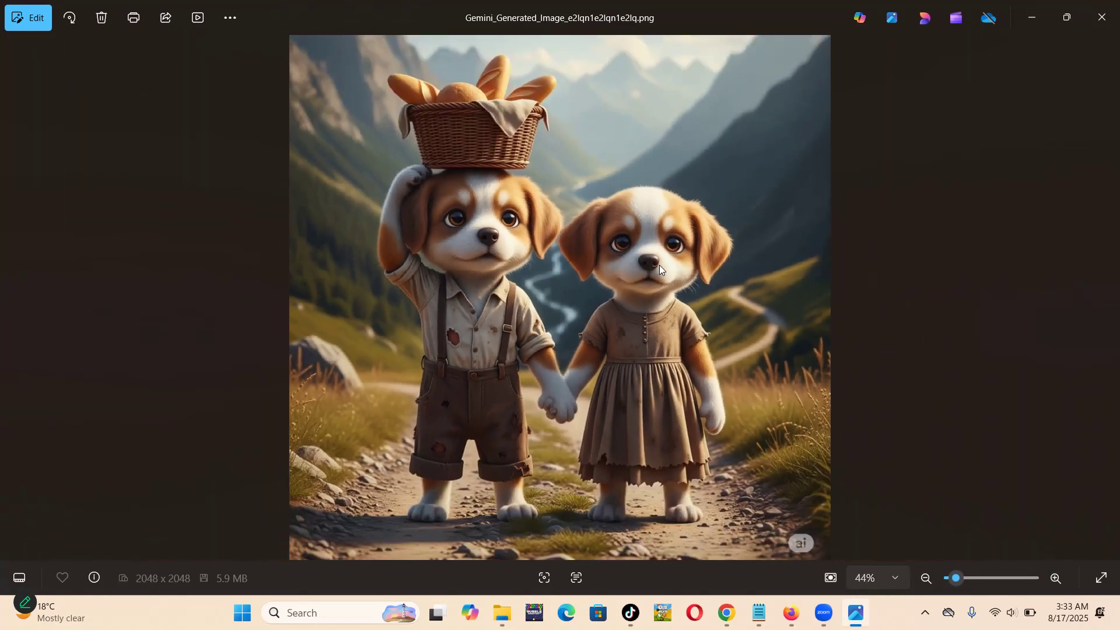
Step: Close Windows Photos after checking the 2048 x 2048 puppy image
{"action": "left_click", "coordinate": [1101, 18]}
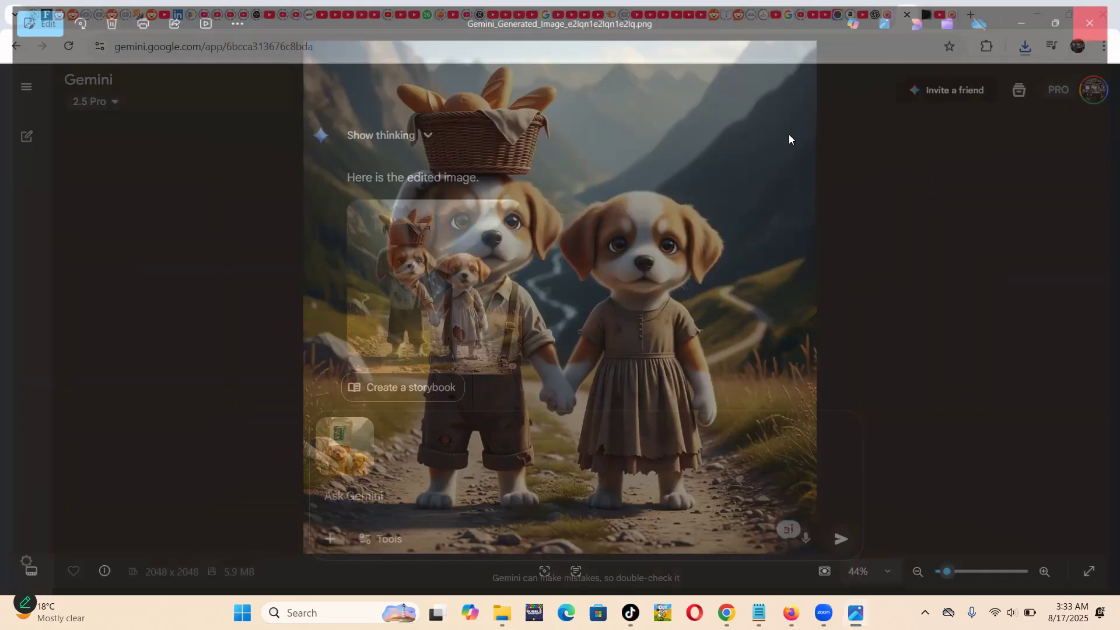
Step: Back in Flow, open the first-frame image choices and type 'generate a portrait video frooutube shorts'
{"action": "left_click", "coordinate": [927, 15]}
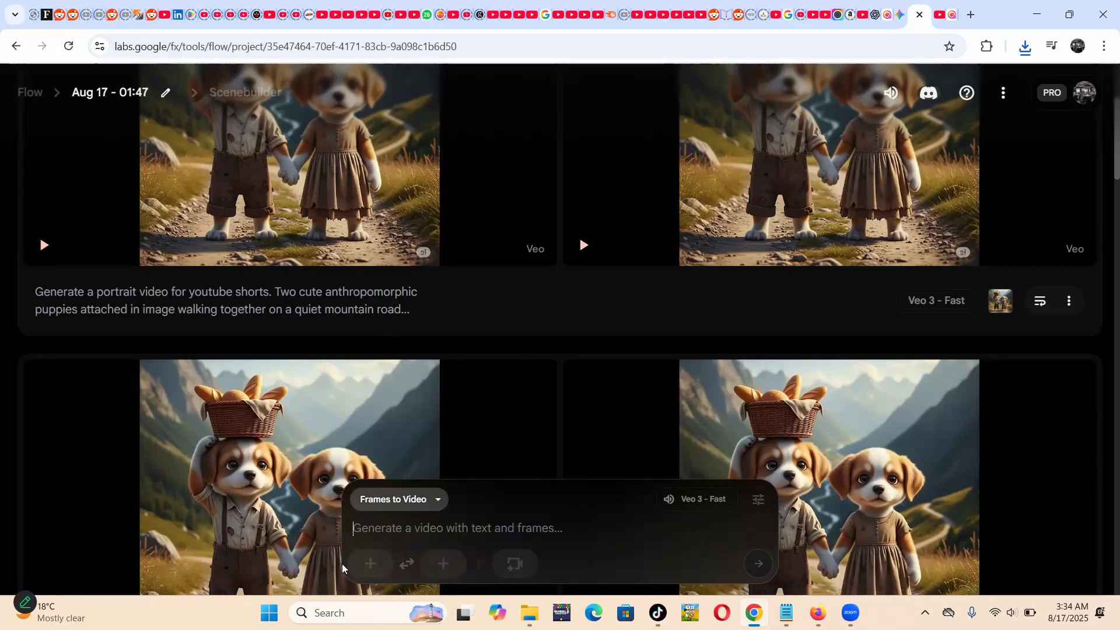
{"action": "left_click", "coordinate": [362, 567]}
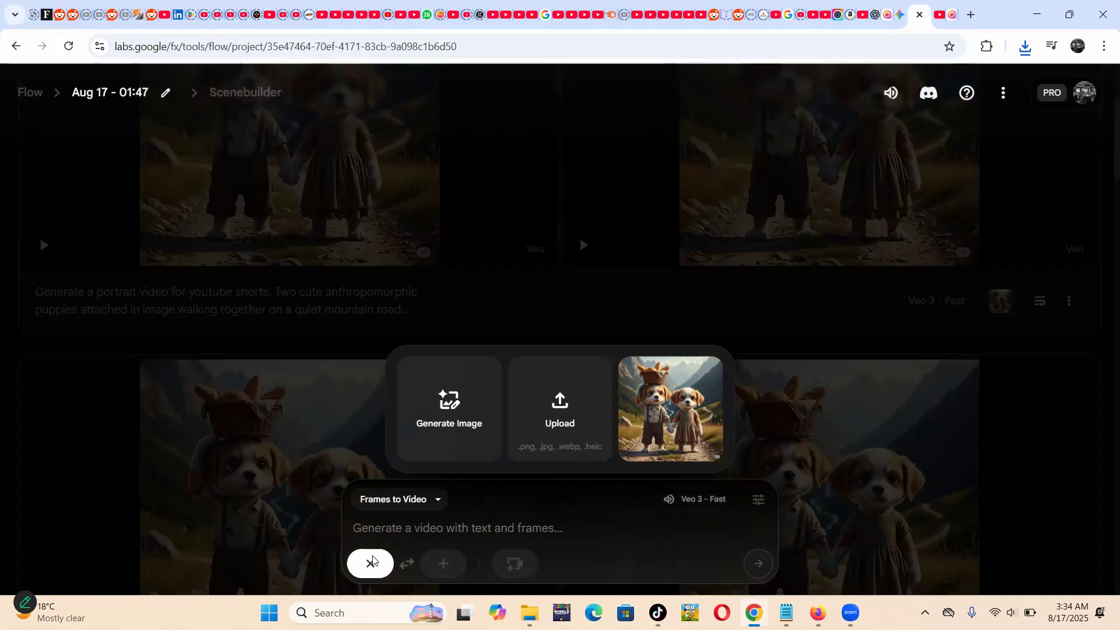
{"action": "left_click", "coordinate": [476, 524]}
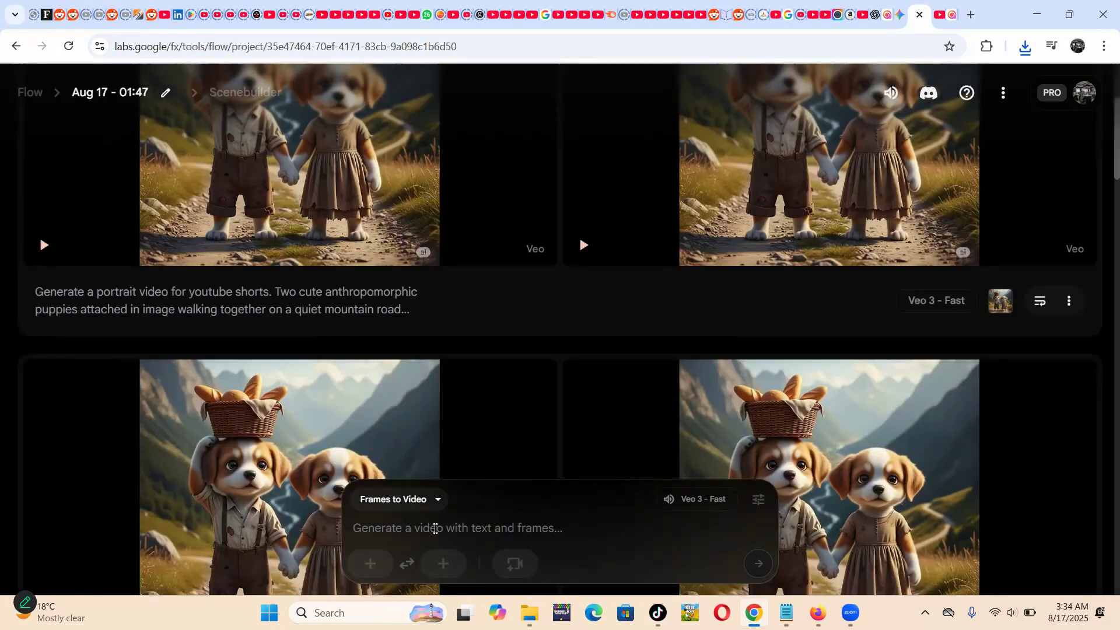
{"action": "scroll", "coordinate": [250, 431], "scroll_direction": "down", "scroll_amount": 3}
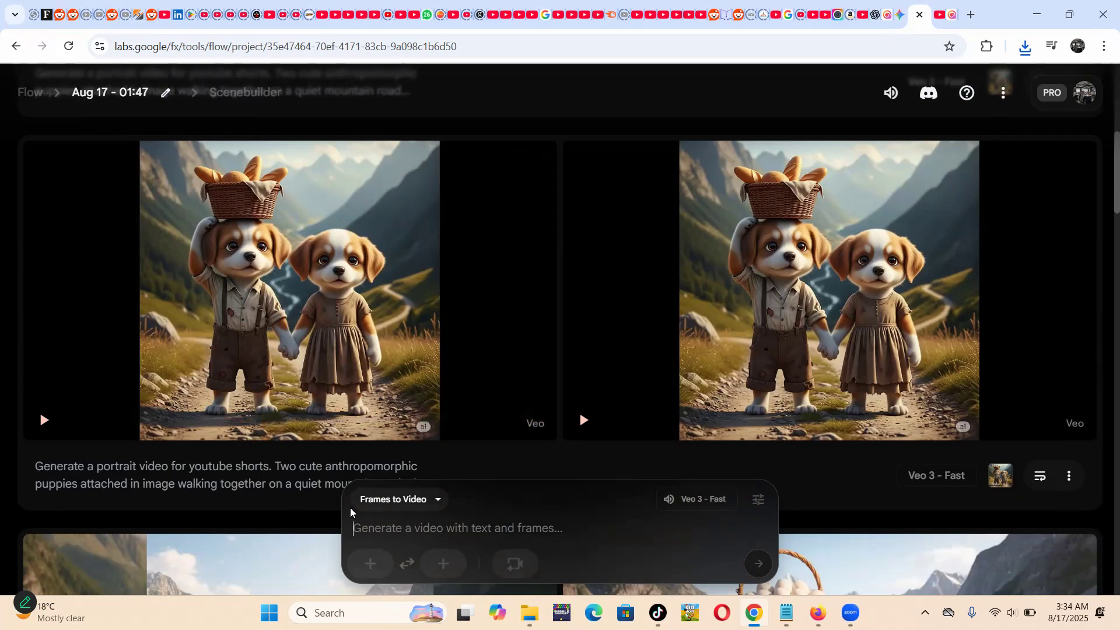
{"action": "type", "text": "generate"}
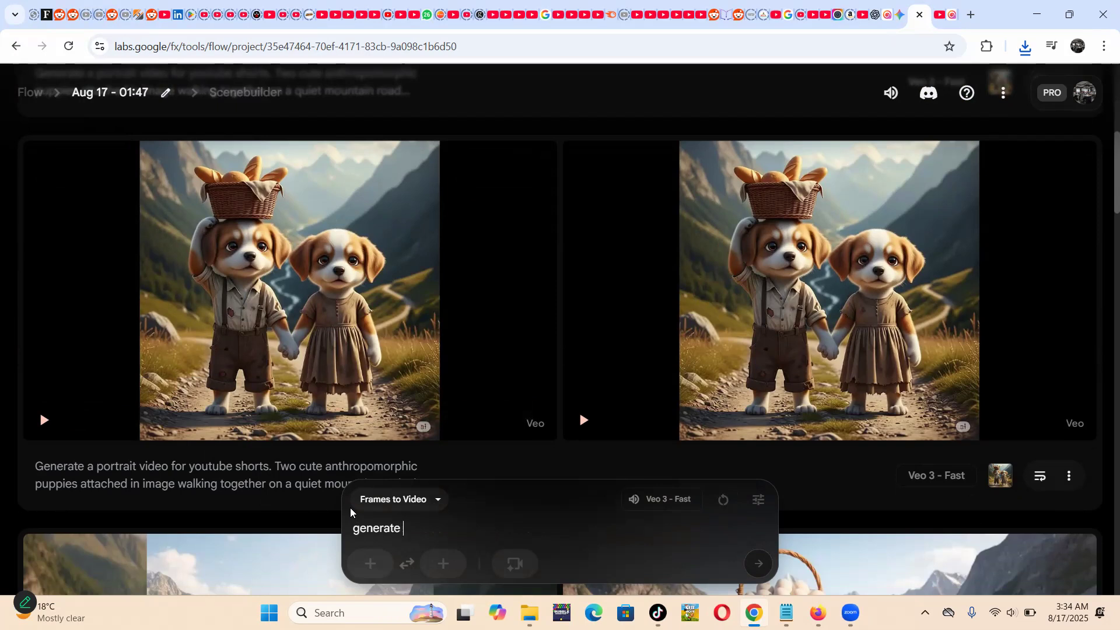
{"action": "type", "text": " a portrait video fro"}
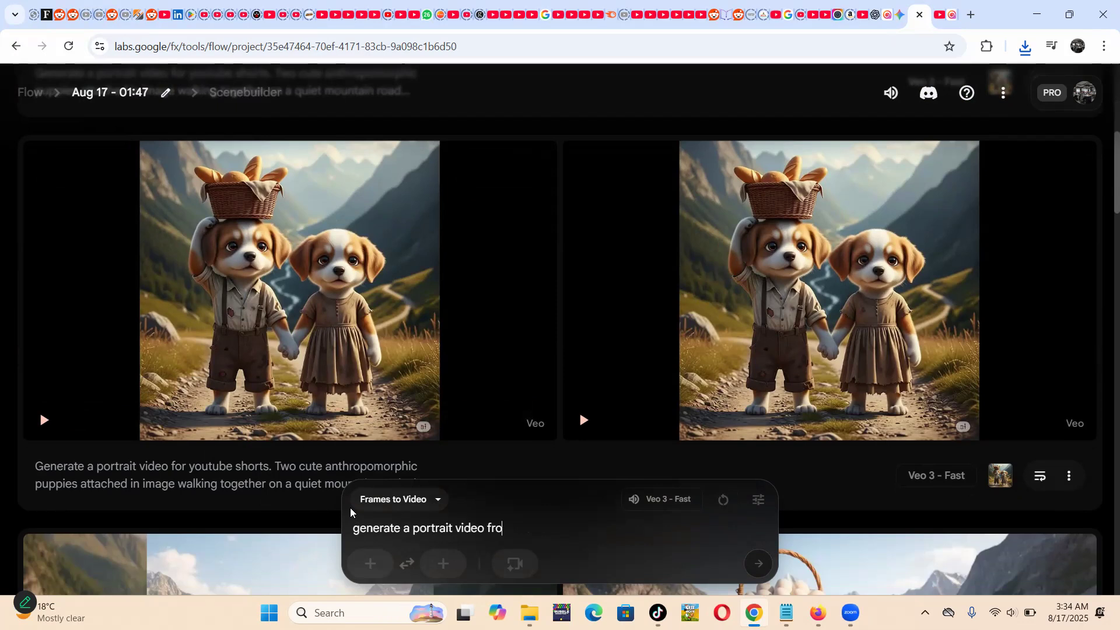
{"action": "key", "text": "BackSpace"}
{"action": "key", "text": "BackSpace"}
{"action": "type", "text": "or my youtube shorts."}
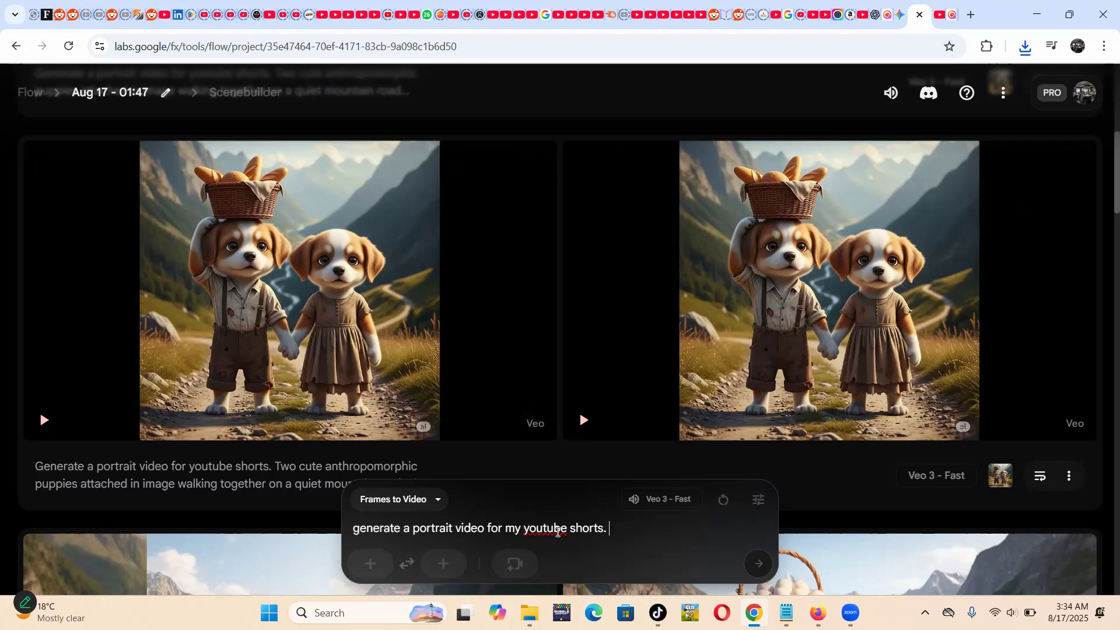
{"action": "left_click", "coordinate": [369, 563]}
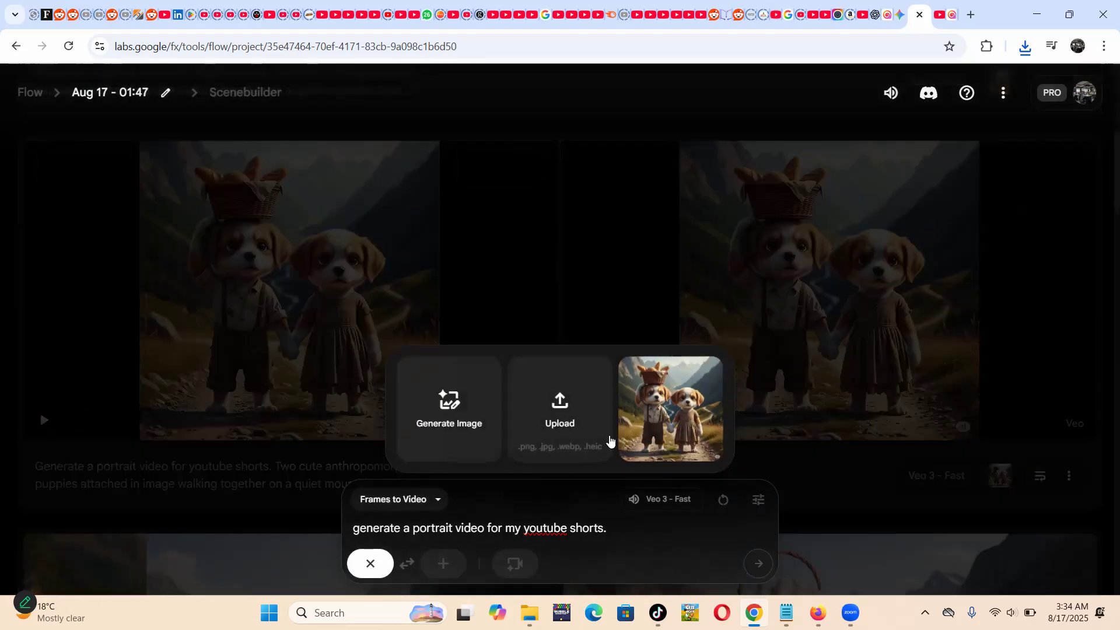
{"action": "left_click", "coordinate": [674, 416]}
{"action": "left_click", "coordinate": [545, 533]}
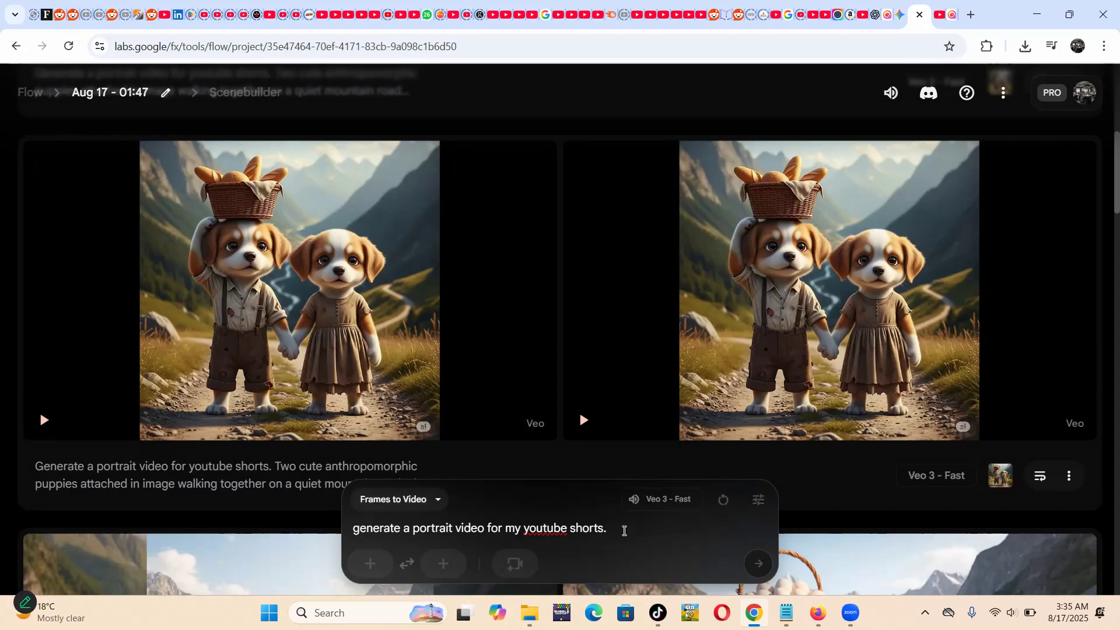
Step: Scroll up to the bread-basket puppies video and start its playback
{"action": "scroll", "coordinate": [280, 461], "scroll_direction": "down", "scroll_amount": 12}
{"action": "scroll", "coordinate": [340, 447], "scroll_direction": "up", "scroll_amount": 2}
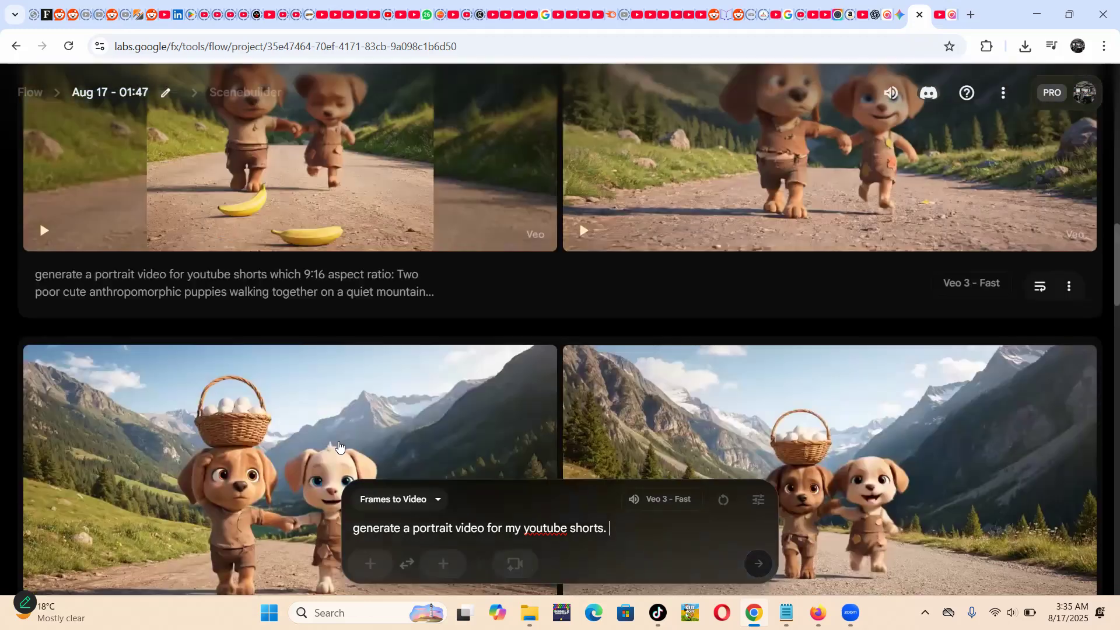
{"action": "scroll", "coordinate": [340, 447], "scroll_direction": "up", "scroll_amount": 10}
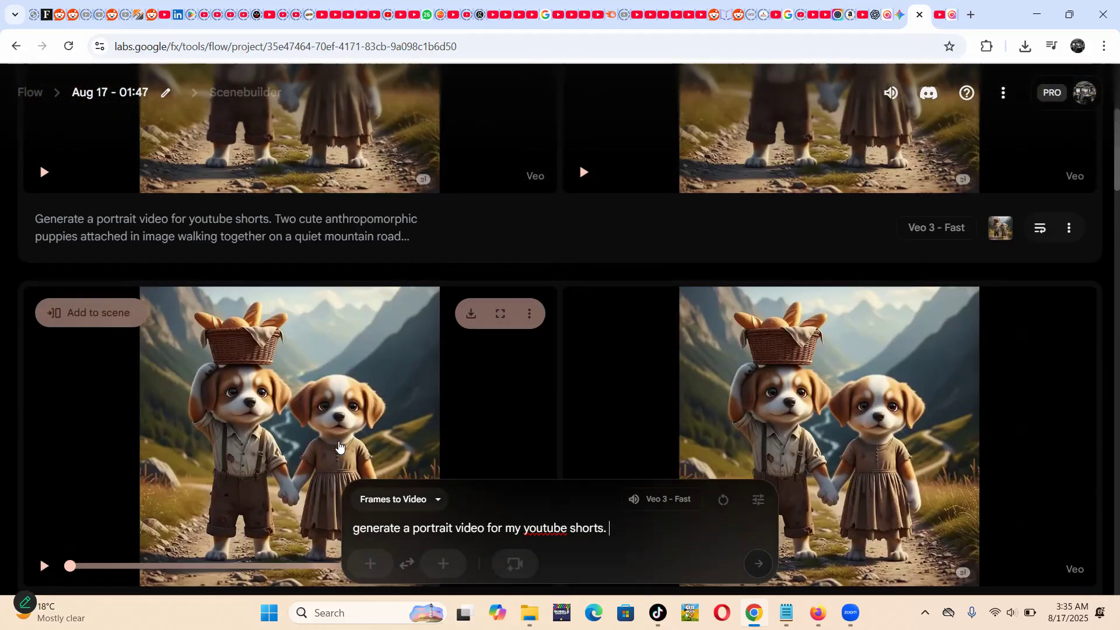
{"action": "scroll", "coordinate": [339, 447], "scroll_direction": "up", "scroll_amount": 4}
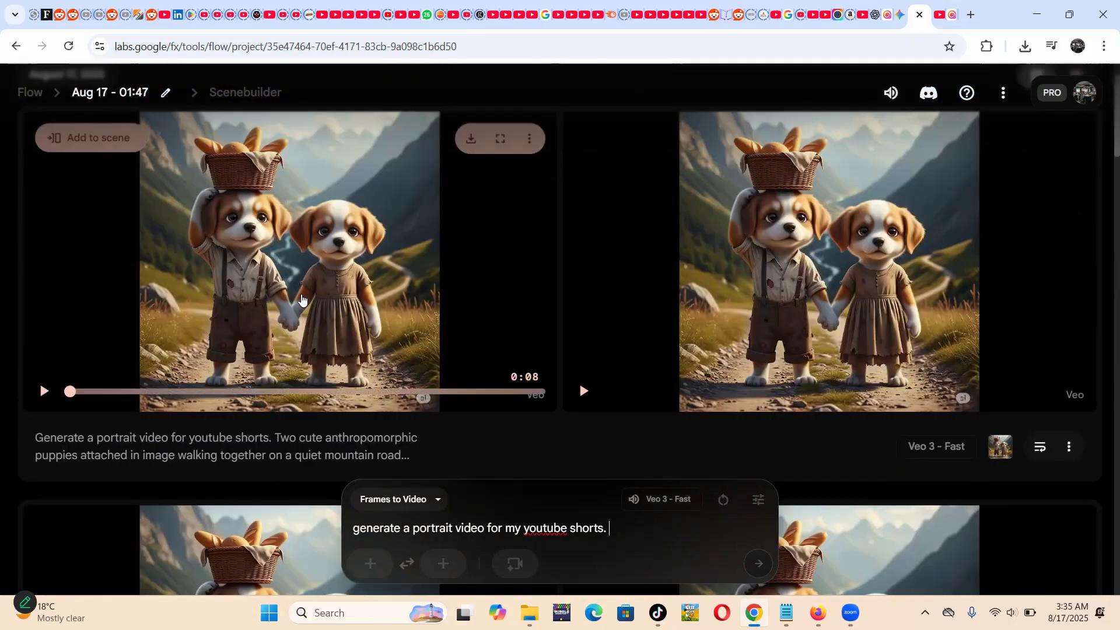
{"action": "scroll", "coordinate": [323, 290], "scroll_direction": "up", "scroll_amount": 1}
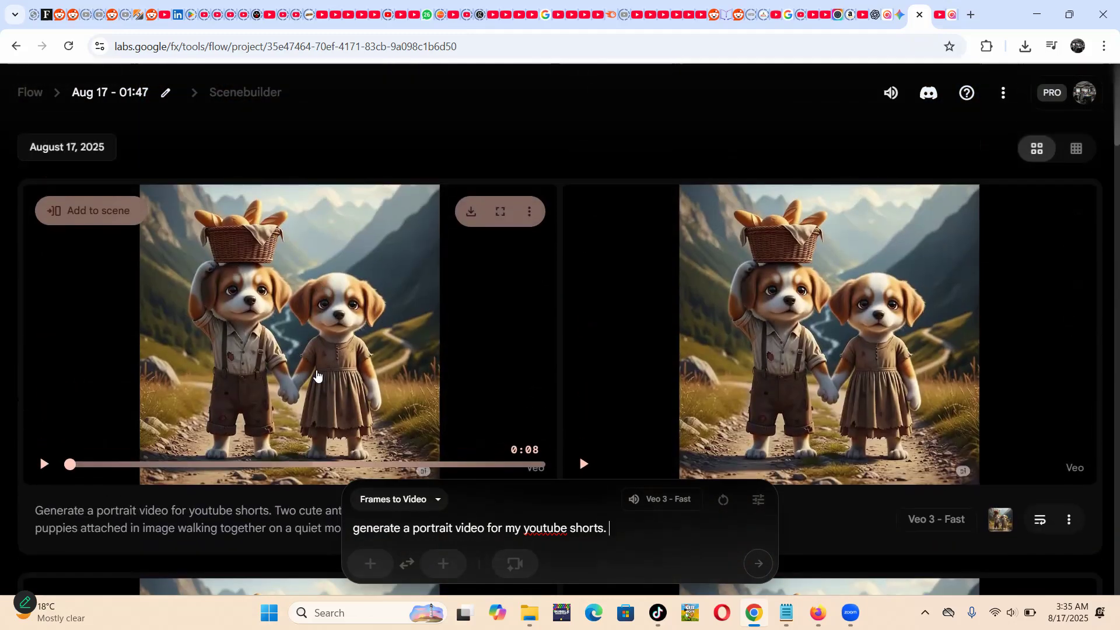
{"action": "scroll", "coordinate": [317, 375], "scroll_direction": "down", "scroll_amount": 1}
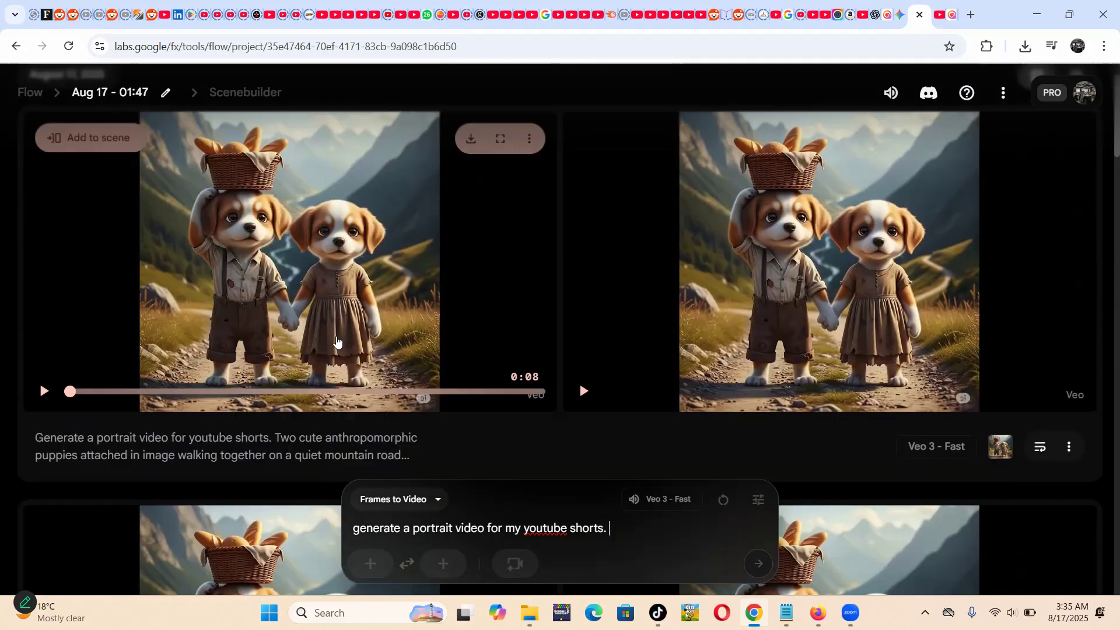
{"action": "scroll", "coordinate": [337, 341], "scroll_direction": "up", "scroll_amount": 1}
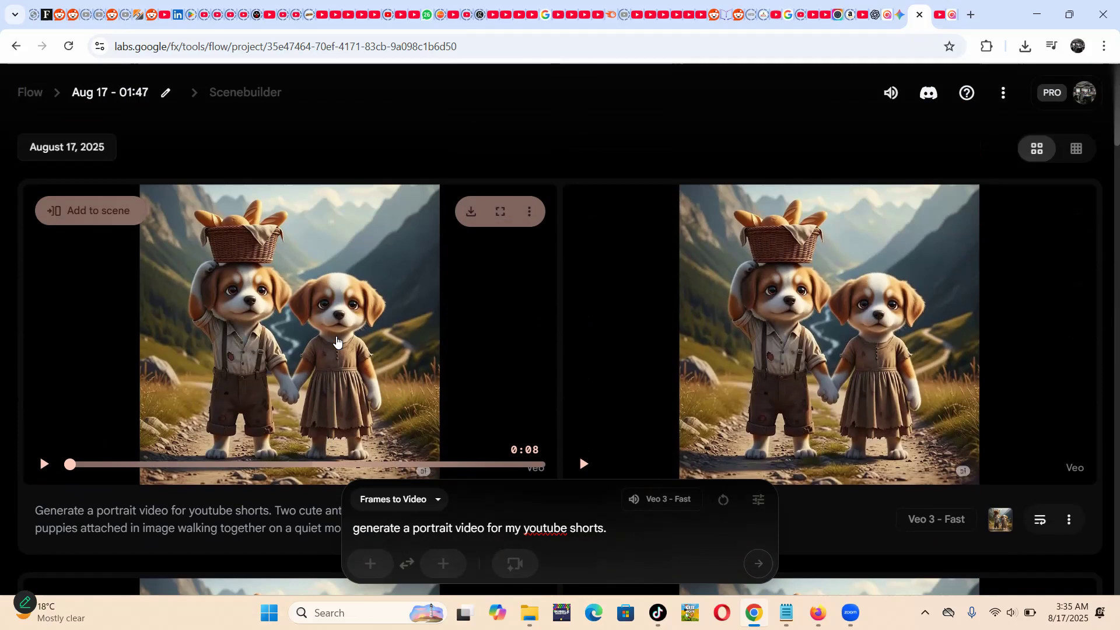
{"action": "scroll", "coordinate": [191, 337], "scroll_direction": "down", "scroll_amount": 1}
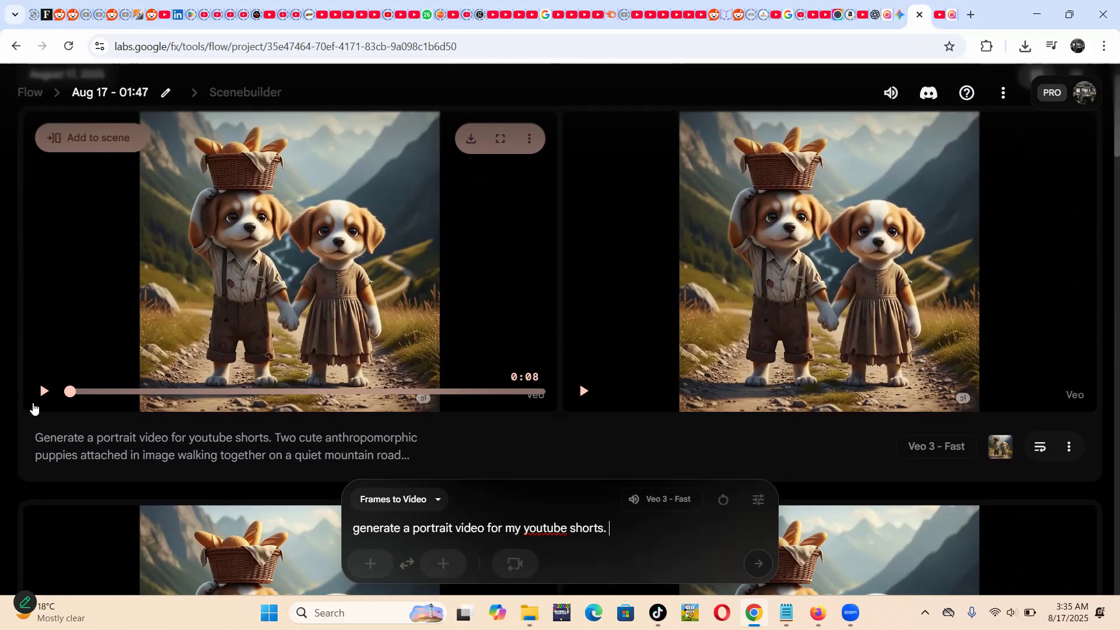
{"action": "left_click", "coordinate": [40, 395]}
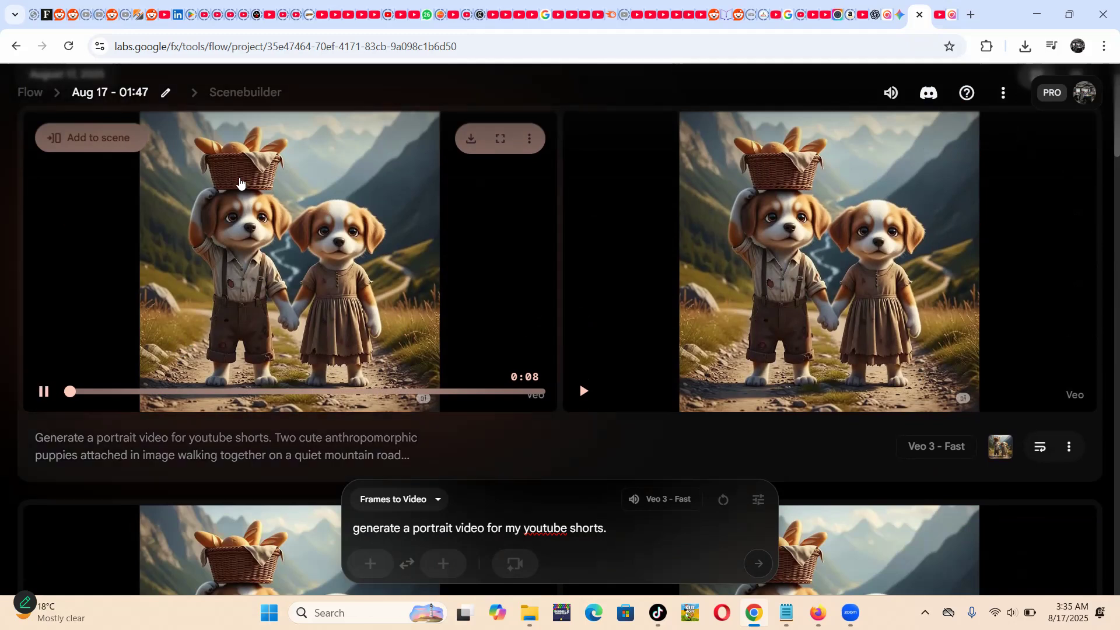
{"action": "scroll", "coordinate": [240, 182], "scroll_direction": "up", "scroll_amount": 1}
{"action": "scroll", "coordinate": [239, 182], "scroll_direction": "up", "scroll_amount": 1}
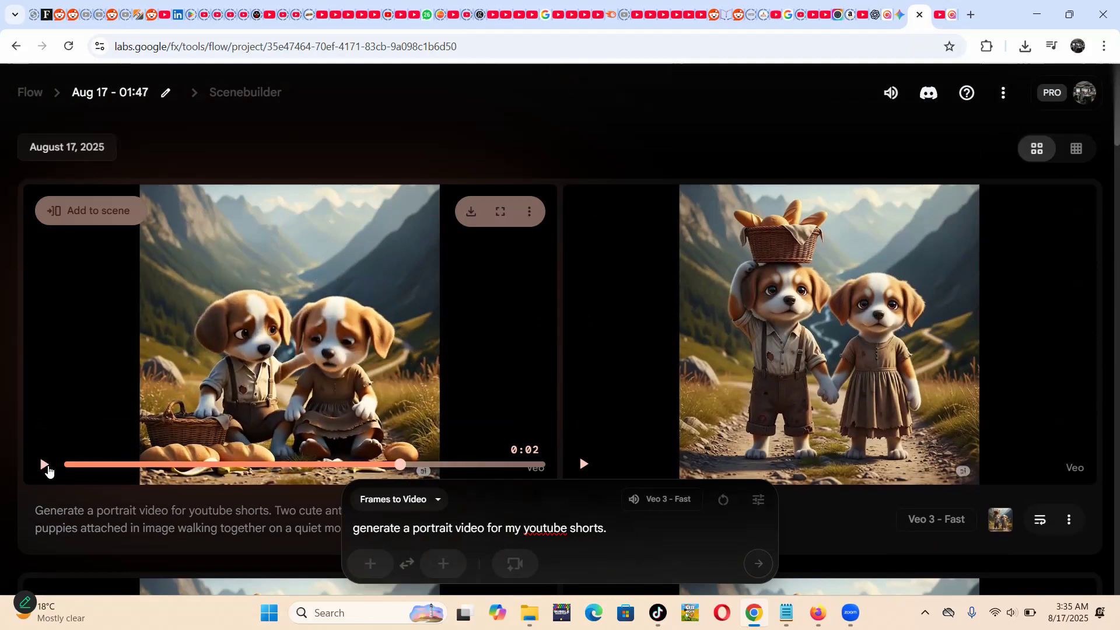
{"action": "left_click", "coordinate": [44, 464]}
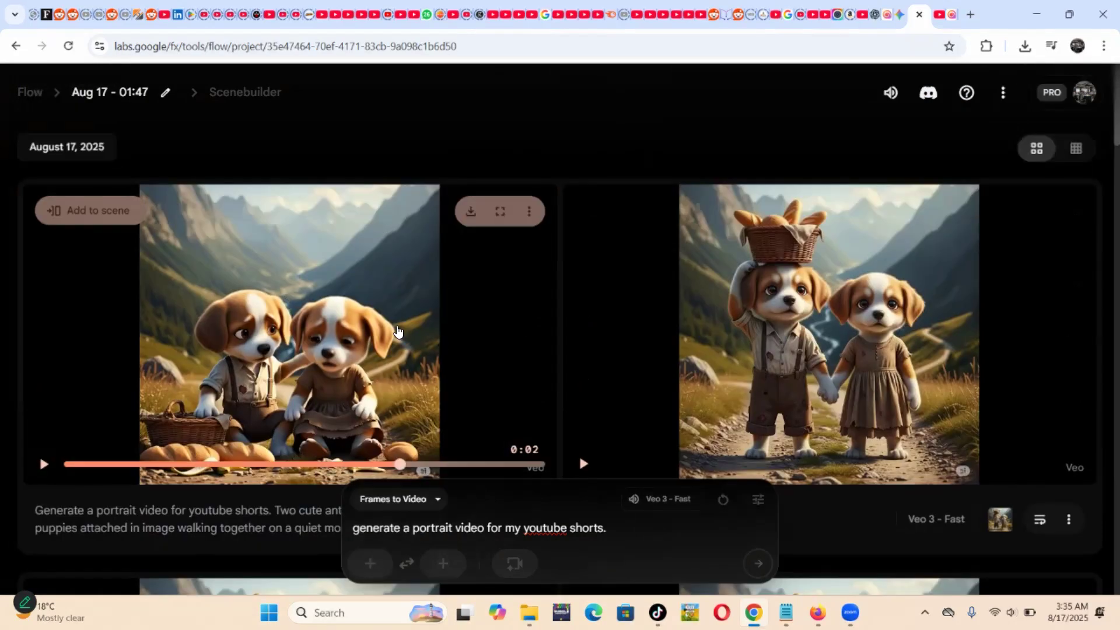
{"action": "mouse_move", "coordinate": [467, 221]}
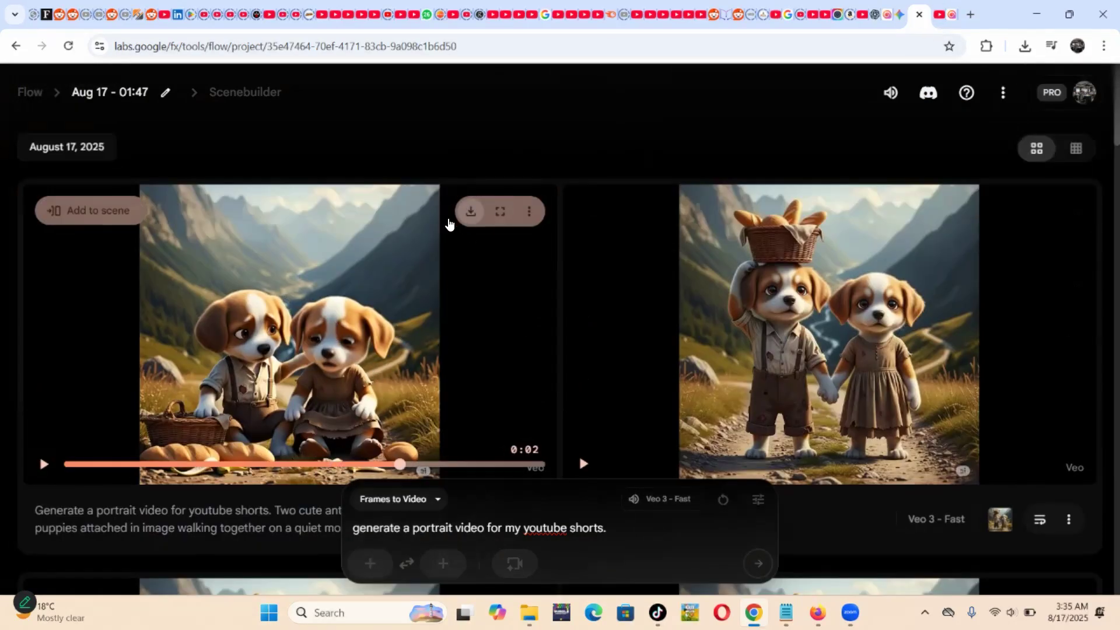
{"action": "left_click", "coordinate": [901, 15]}
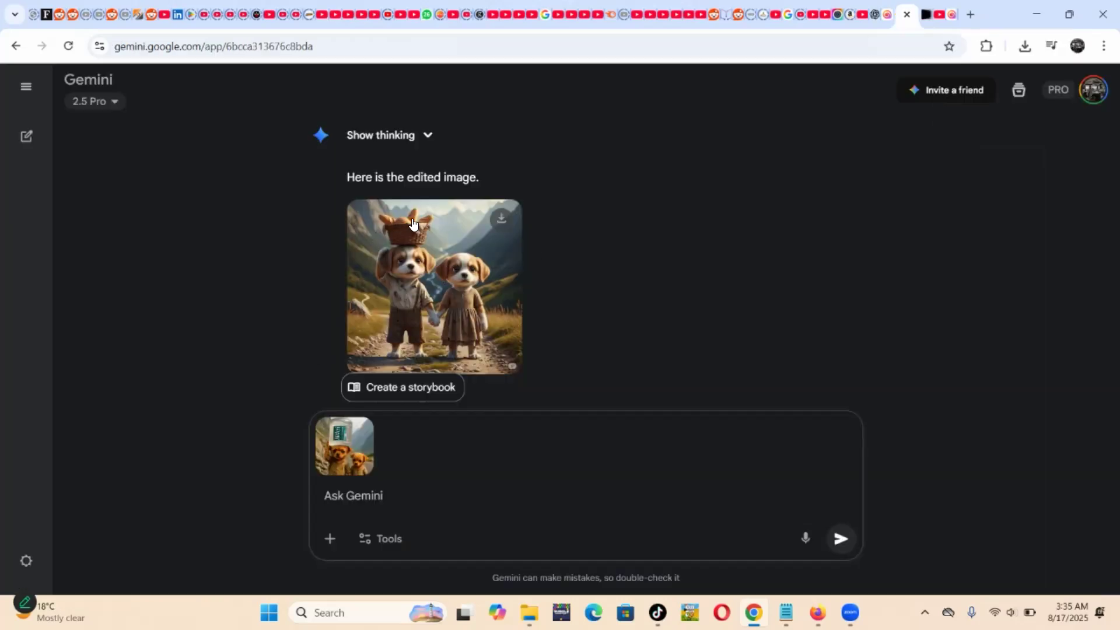
{"action": "left_click", "coordinate": [928, 16]}
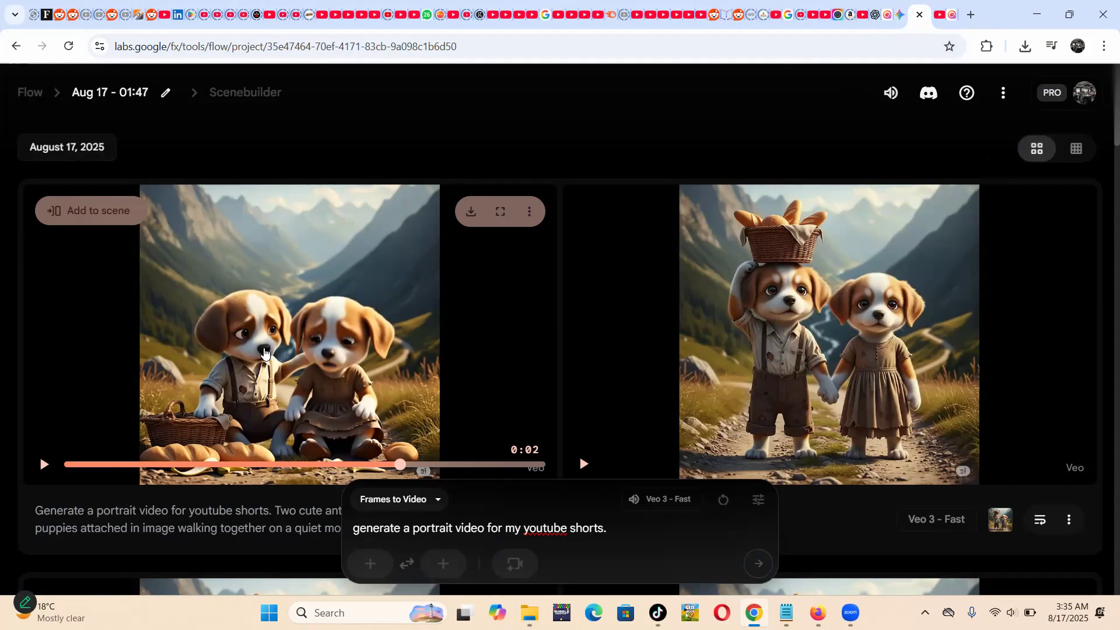
{"action": "scroll", "coordinate": [272, 511], "scroll_direction": "down", "scroll_amount": 1}
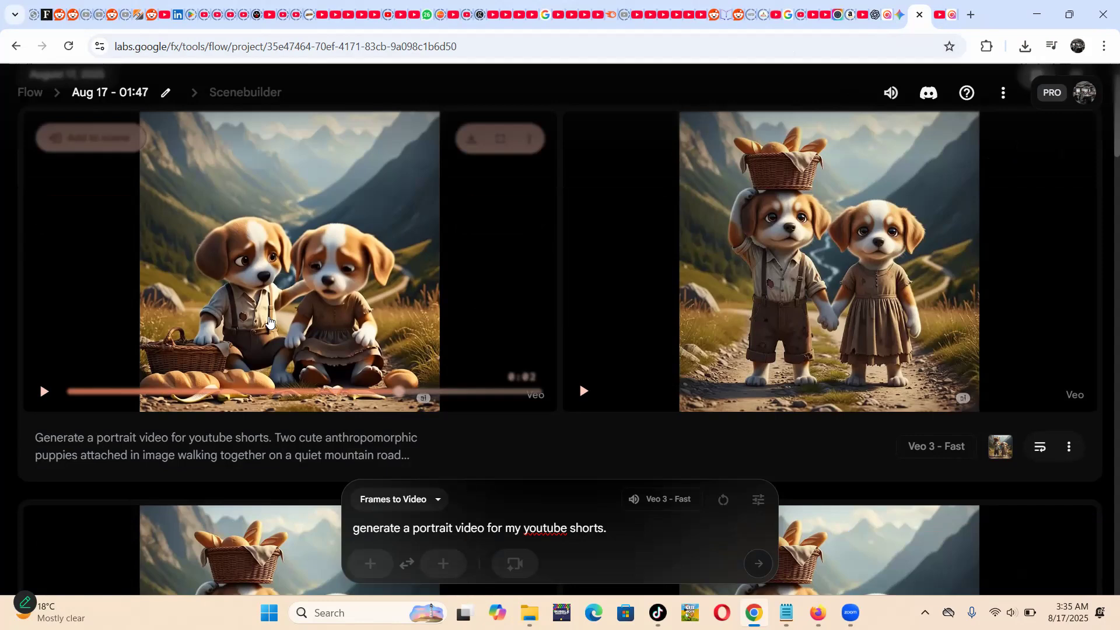
Step: Pause the clip on the puppies by the spilled bread and show its 270p GIF, 720p, 1080p download sizes
{"action": "left_click", "coordinate": [266, 327]}
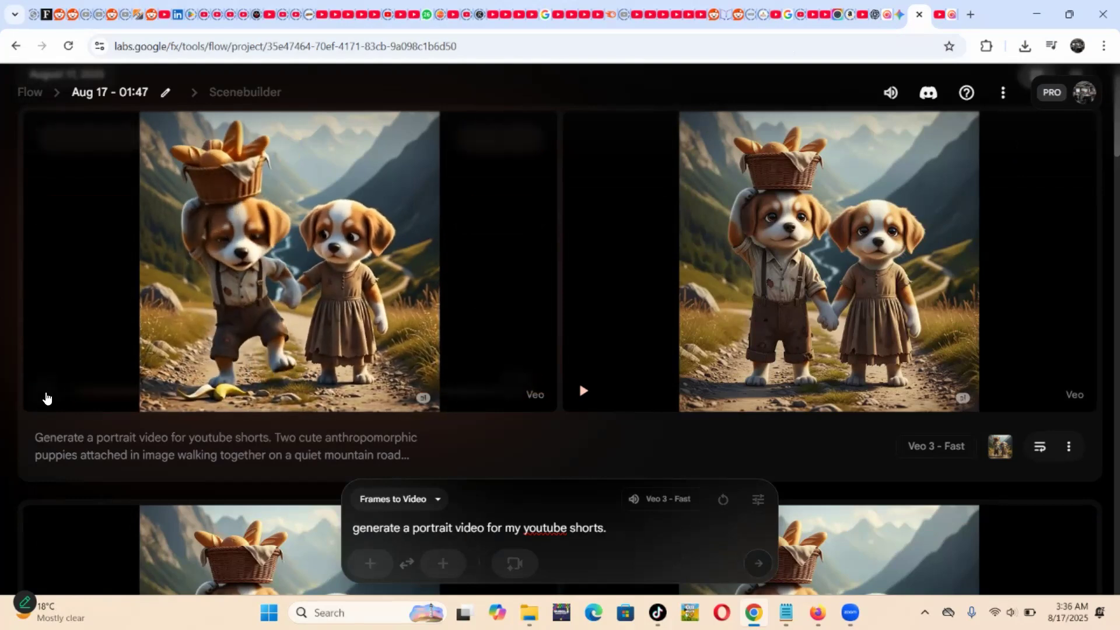
{"action": "left_click", "coordinate": [45, 392]}
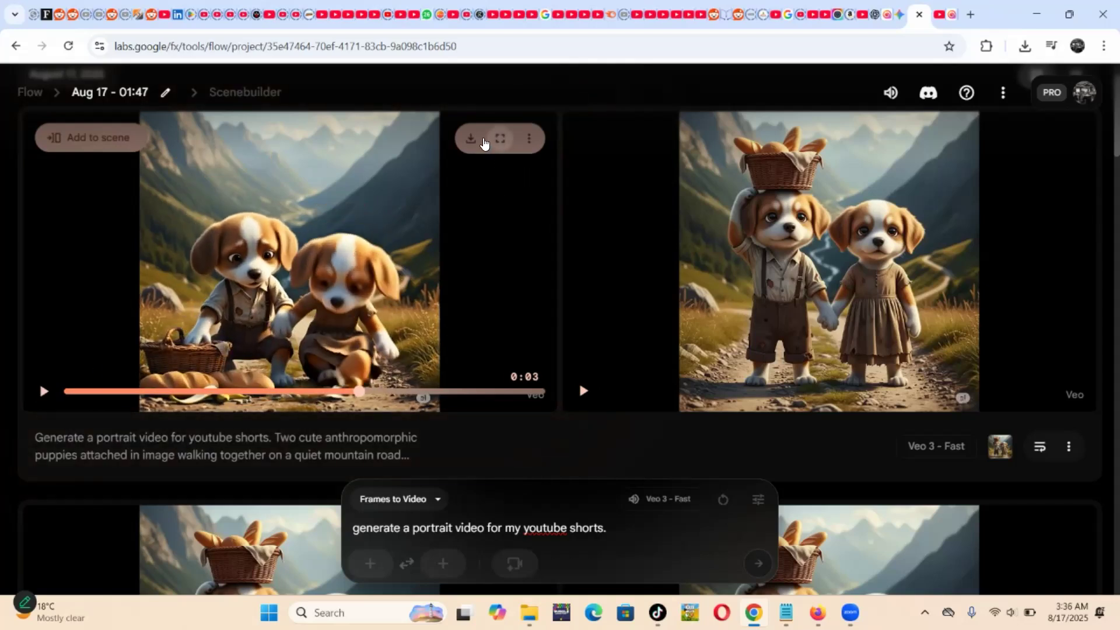
{"action": "left_click", "coordinate": [469, 140]}
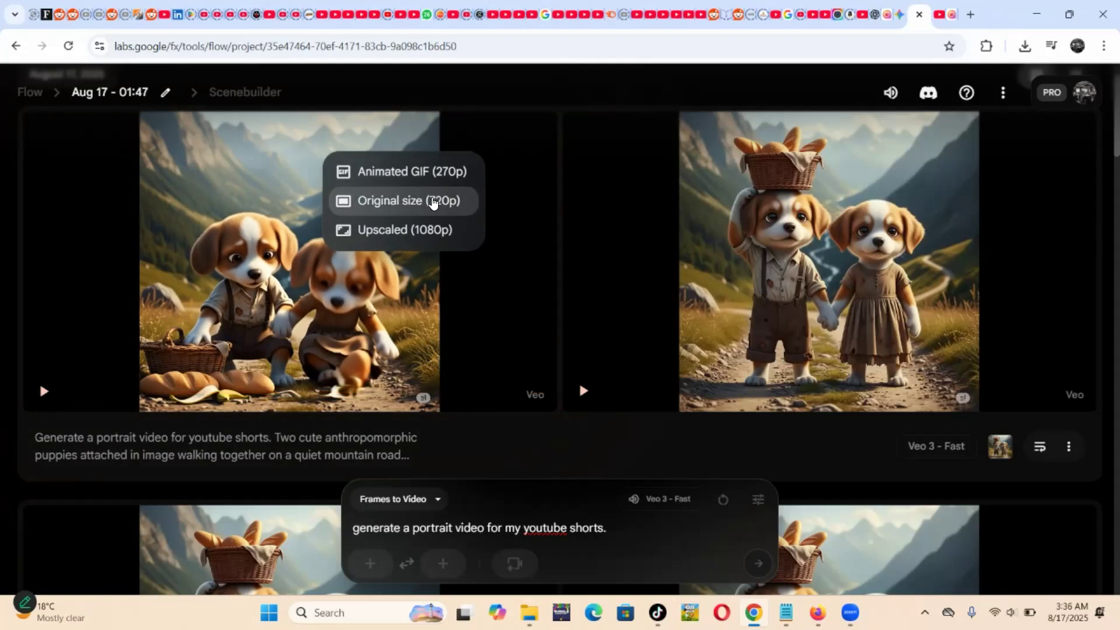
Step: Download the bread-basket clip at Original size (720p) as an MP4
{"action": "left_click", "coordinate": [438, 200]}
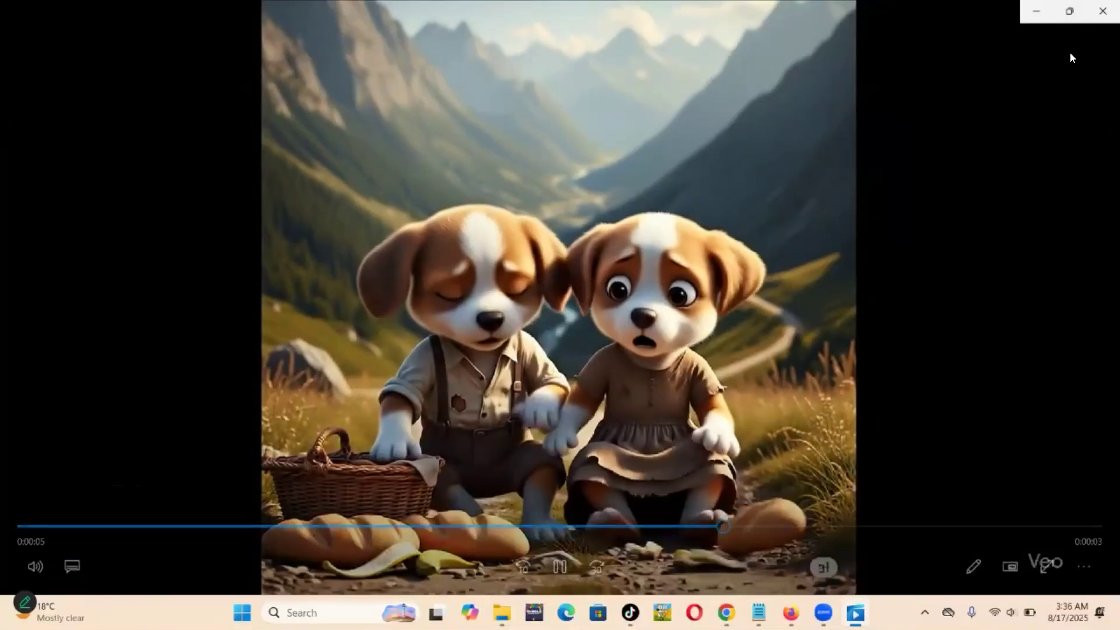
{"action": "left_click", "coordinate": [1100, 12]}
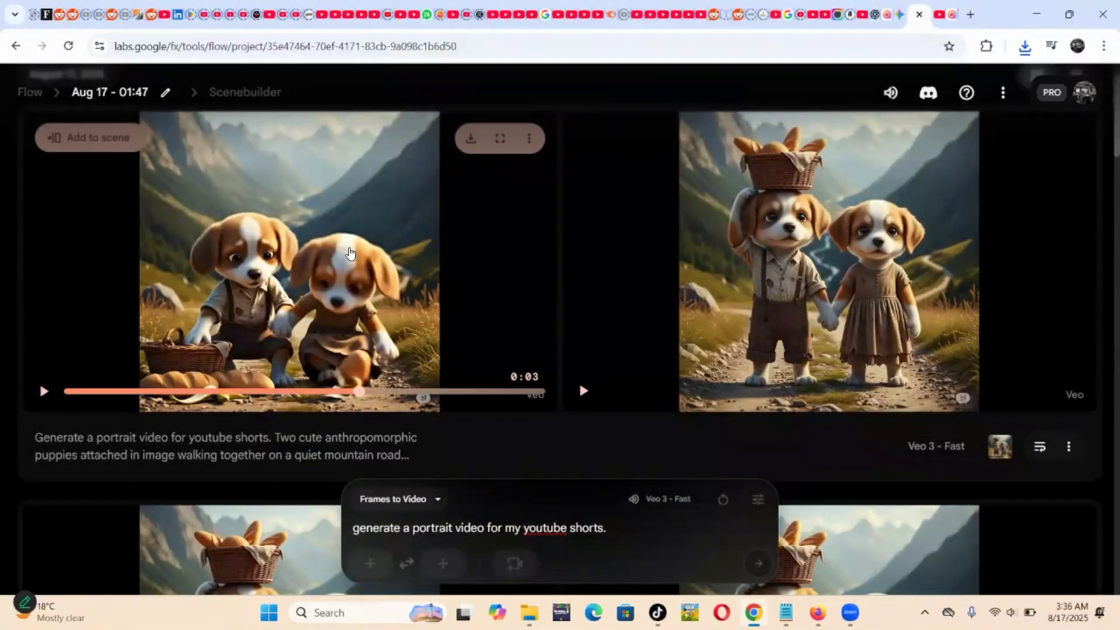